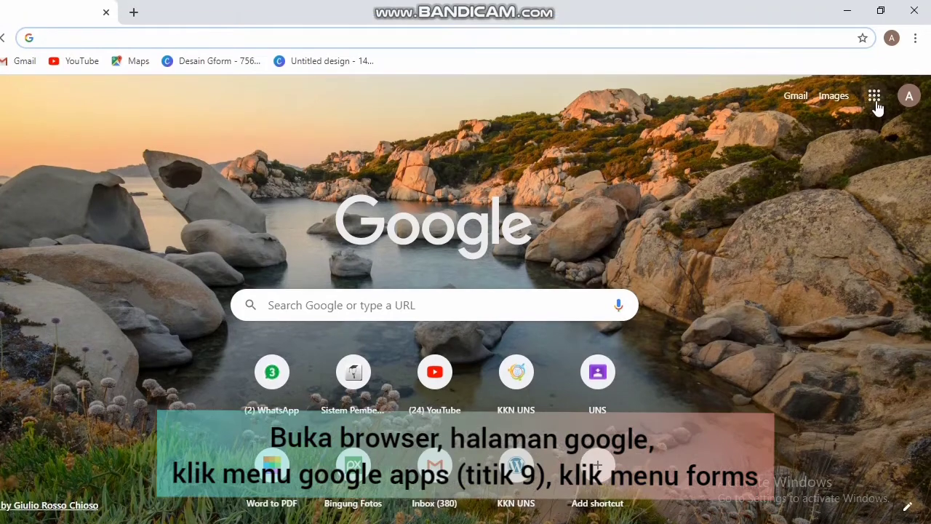
- Open Google Forms from the Google apps and create a blank form
left_click(874, 82)
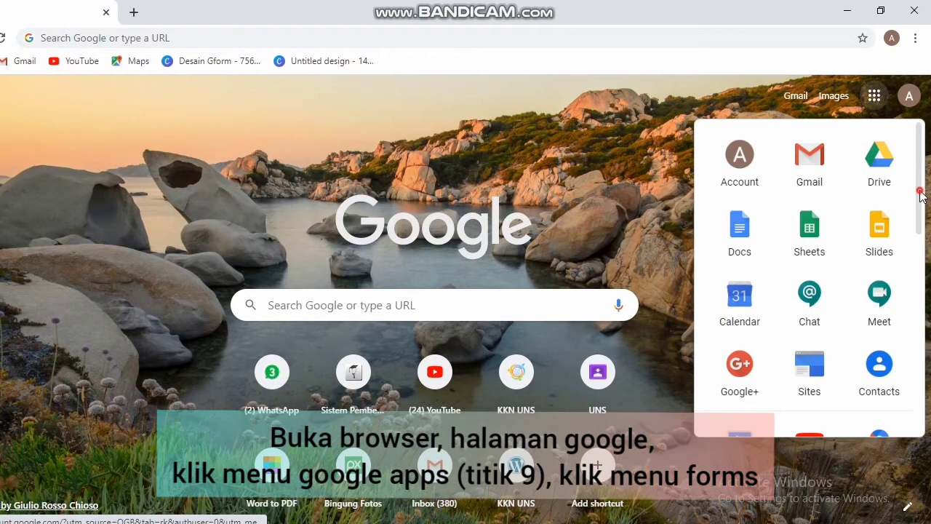
scroll(880, 277, "down", 4)
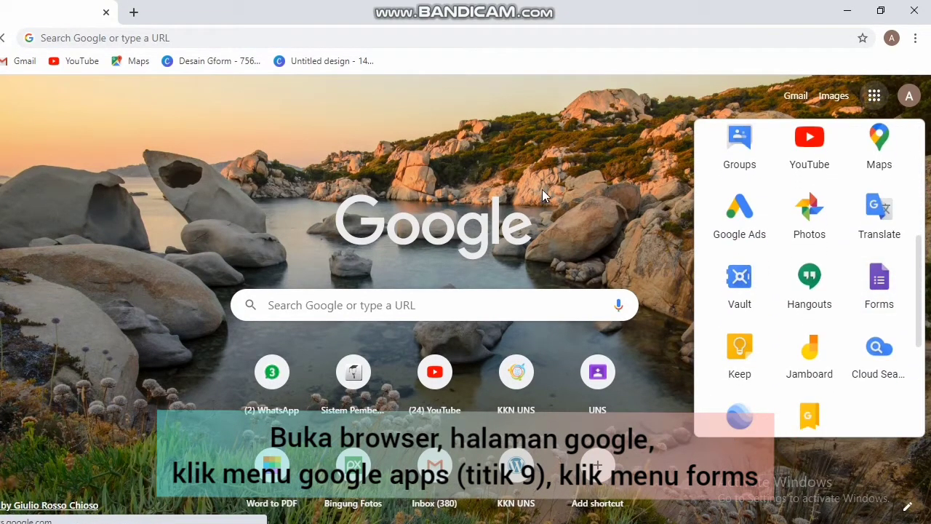
left_click(884, 294)
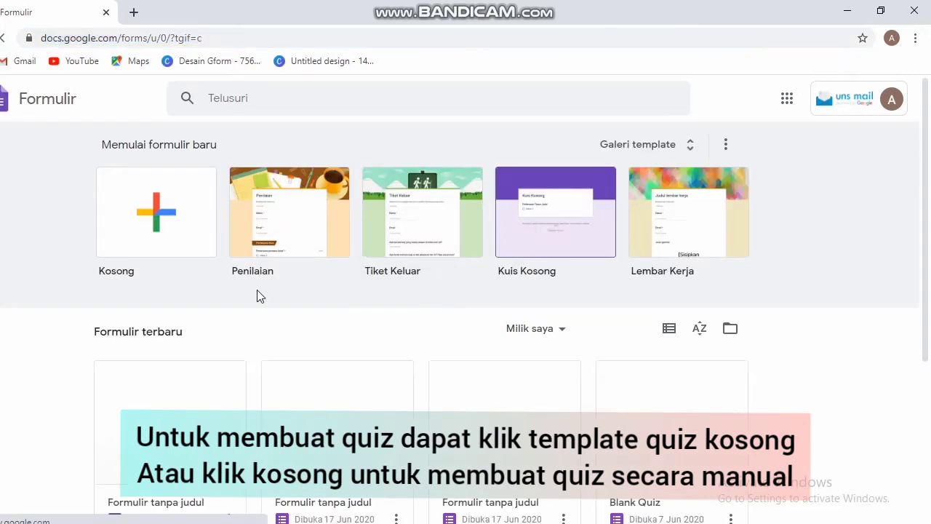
left_click(204, 210)
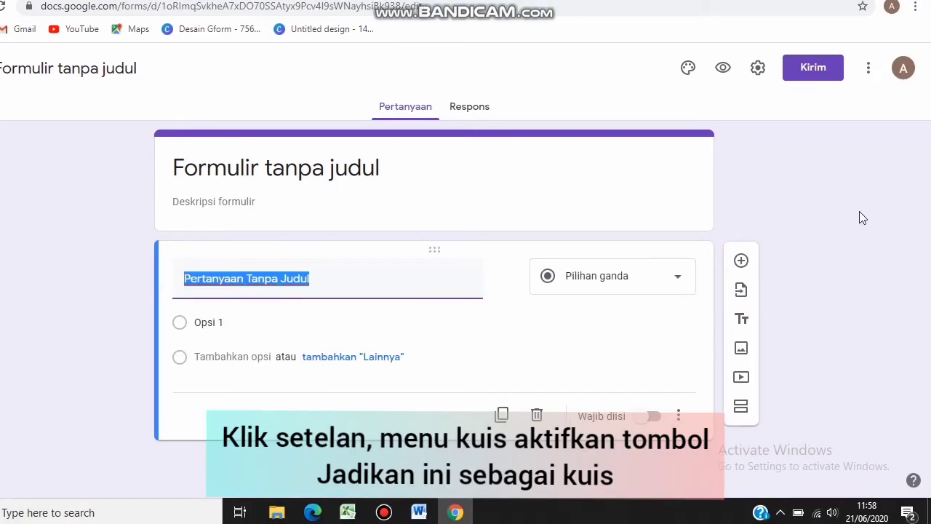
- Turn the form into a quiz in its settings, keeping the default grade release and respondent options, and save
left_click(859, 211)
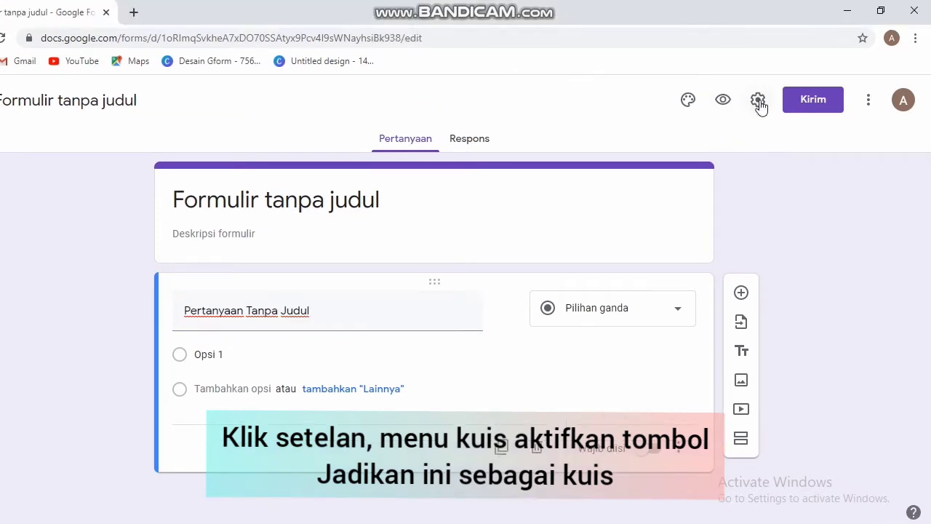
left_click(759, 101)
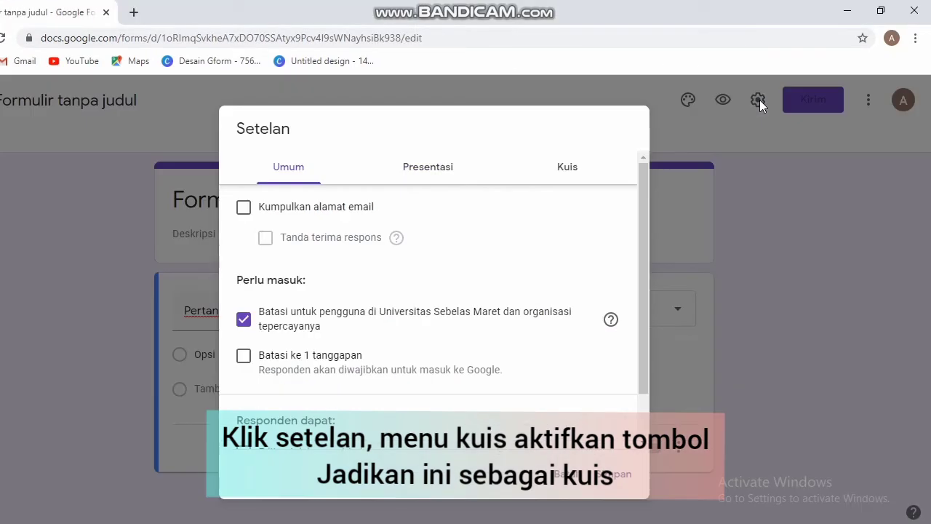
left_click(568, 168)
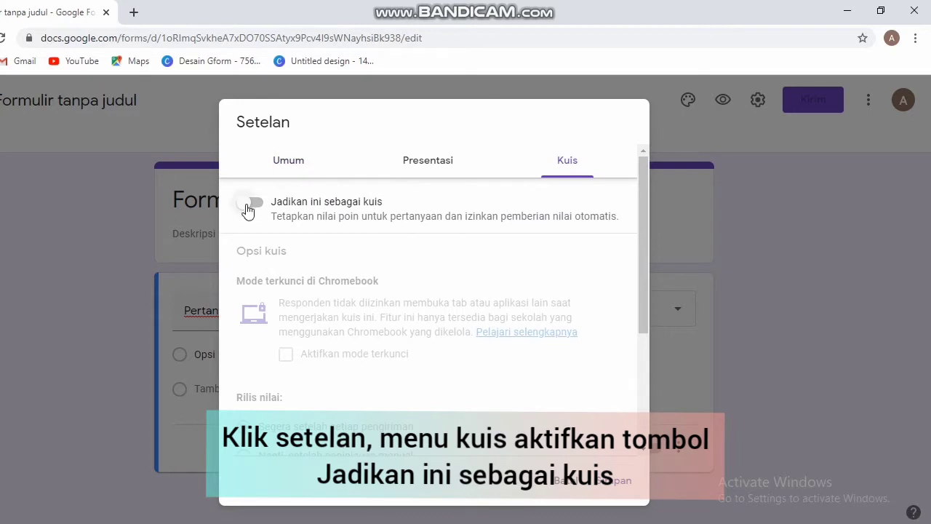
left_click(249, 204)
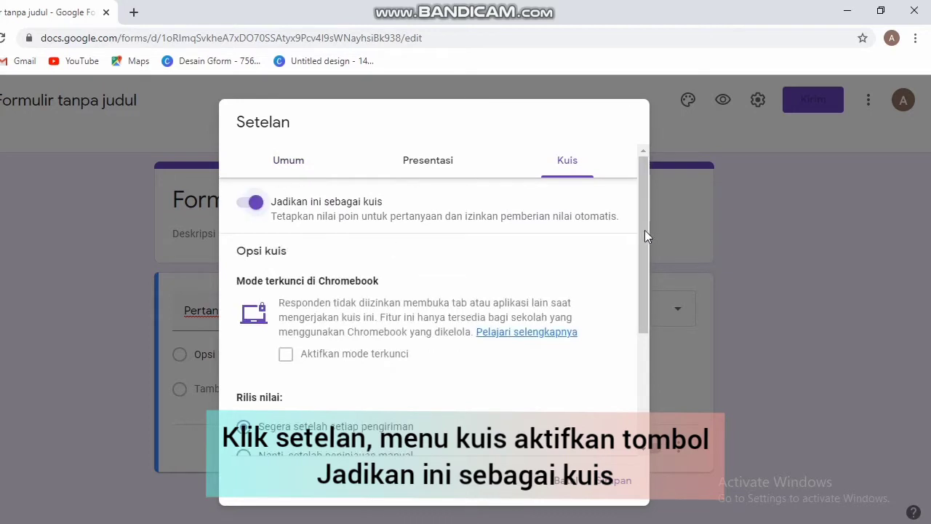
left_click_drag(645, 230, 663, 367)
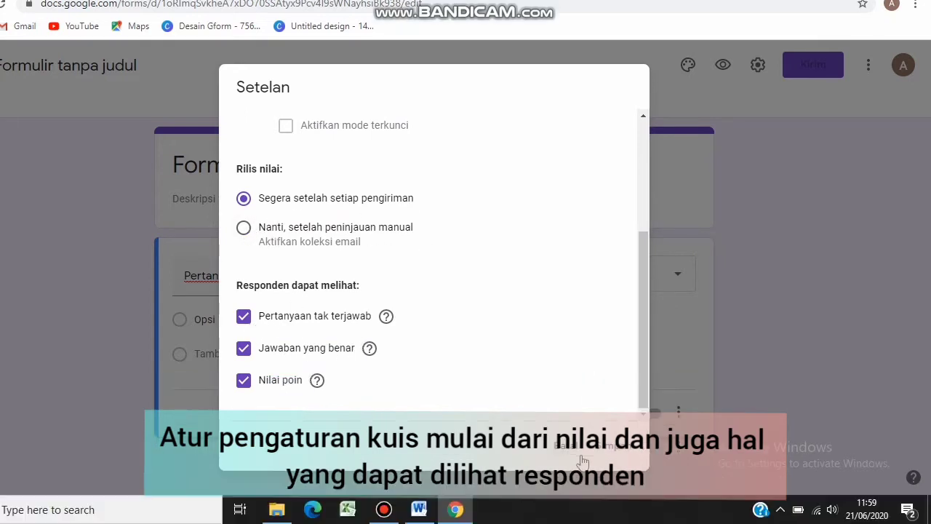
left_click(632, 452)
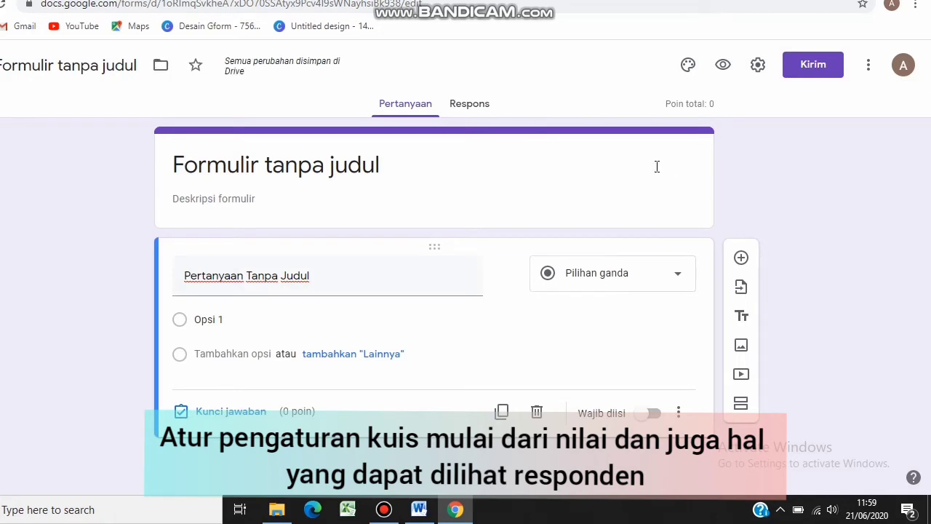
- Title the form "Quiz Protista" and enter the description lines "Peraturan?", "Deskripsi kuis" and "dsb"
left_click(332, 163)
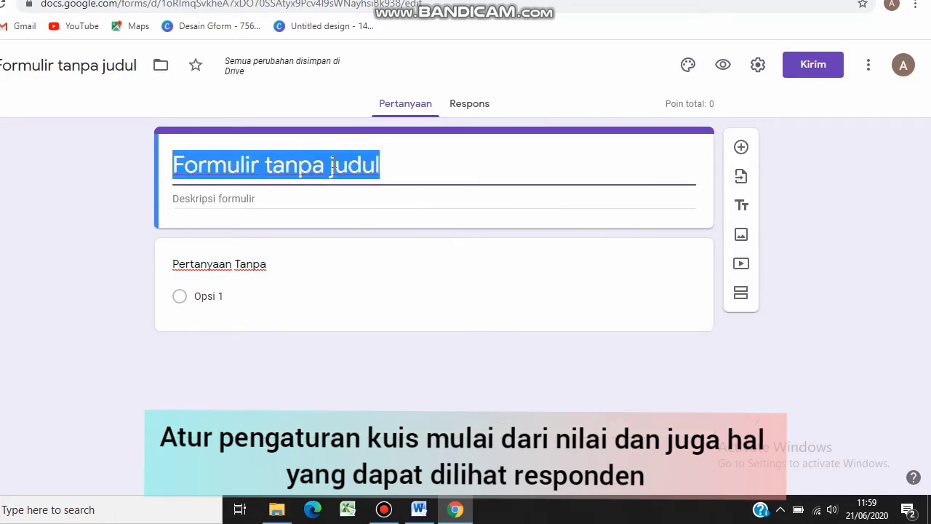
type("Quiz Prot")
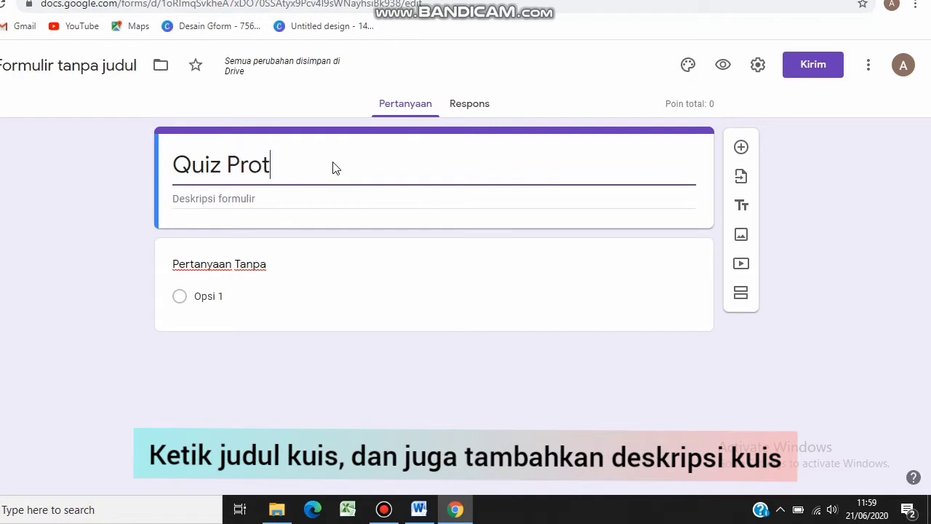
type("ista")
left_click(264, 200)
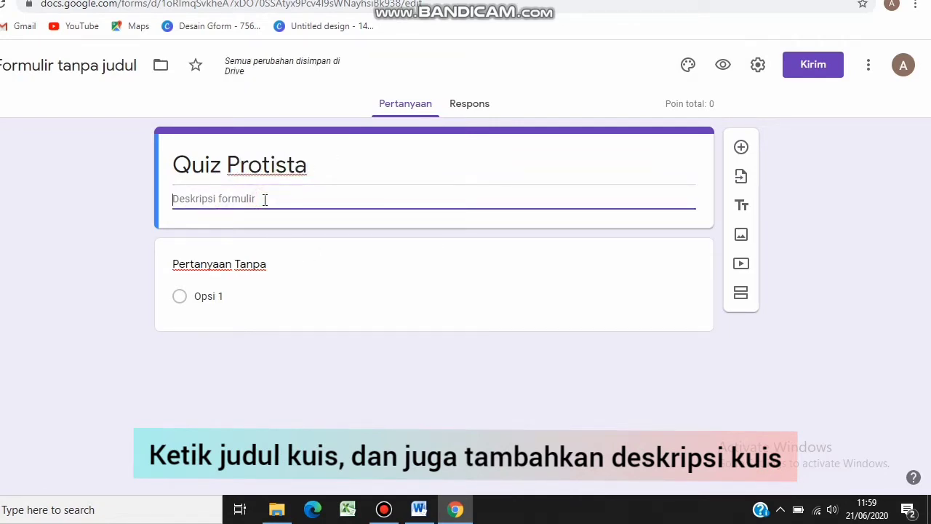
type("Peraturan?")
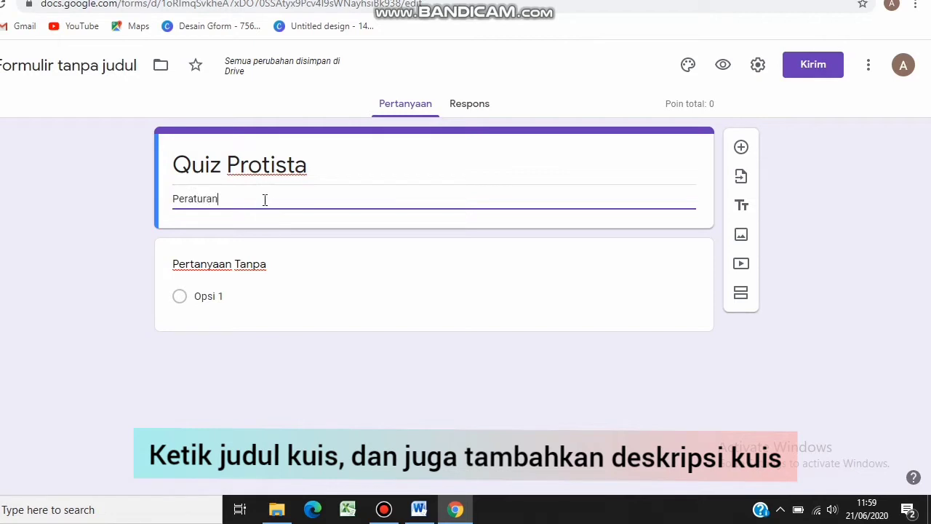
key("Return")
type("Deskri")
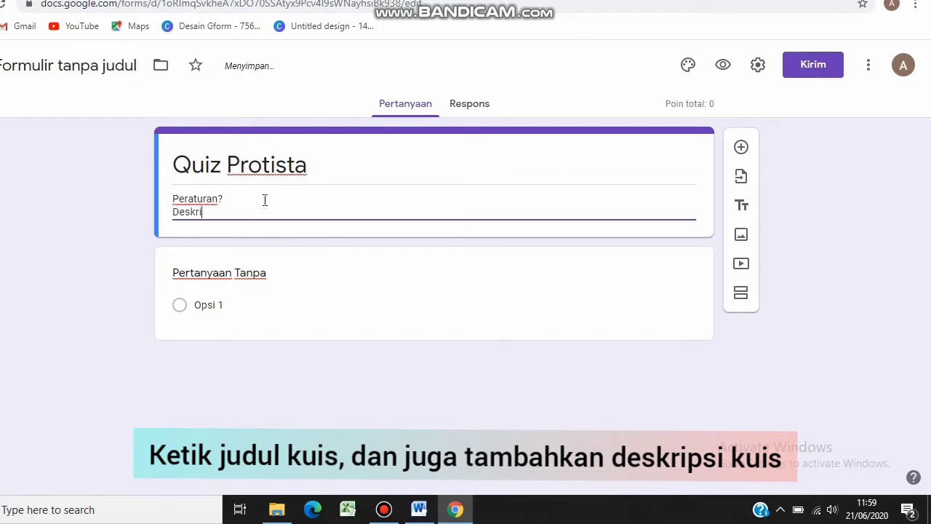
type("psi kuis")
key("Return")
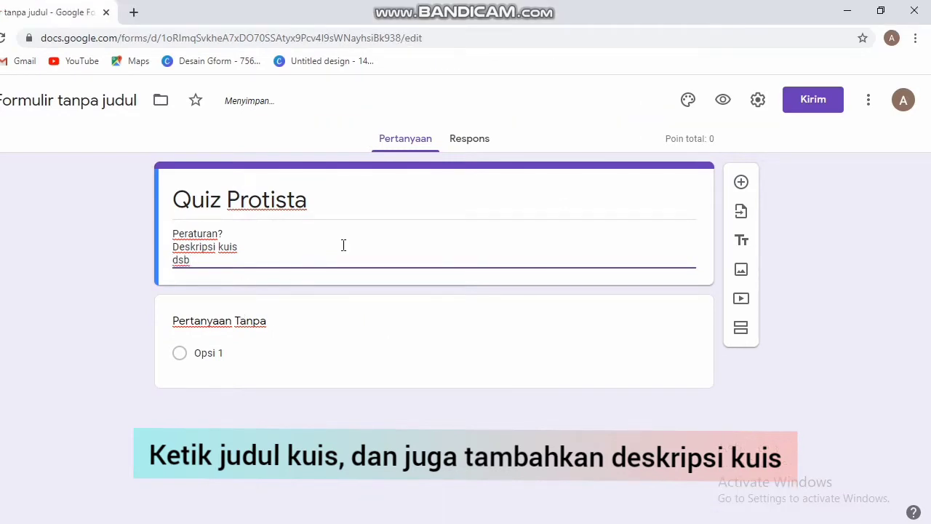
left_click(875, 222)
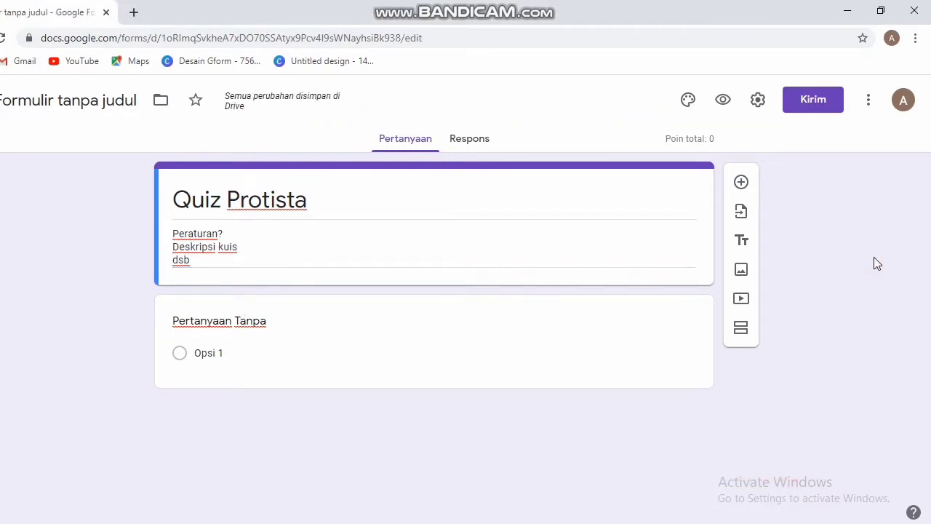
- Make the first question a required short-answer (Jawaban singkat) question titled "Nama"
left_click(253, 328)
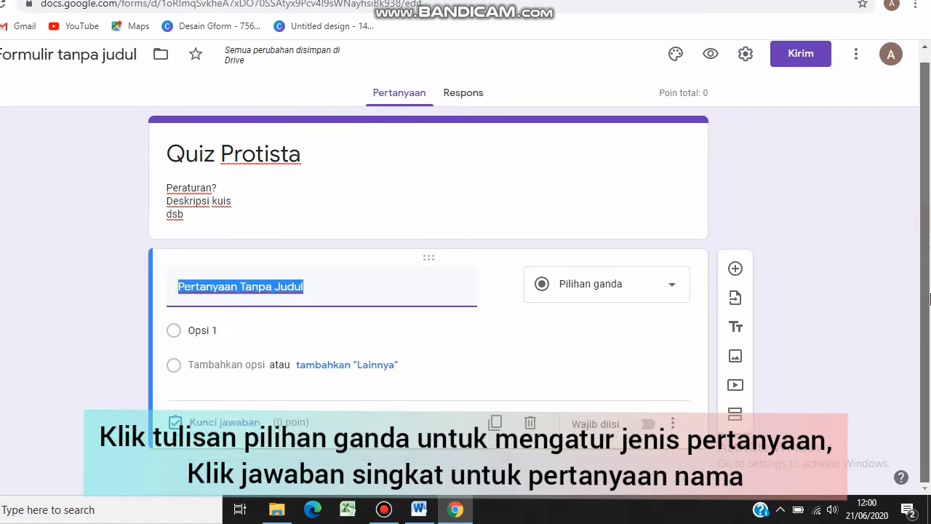
left_click(665, 293)
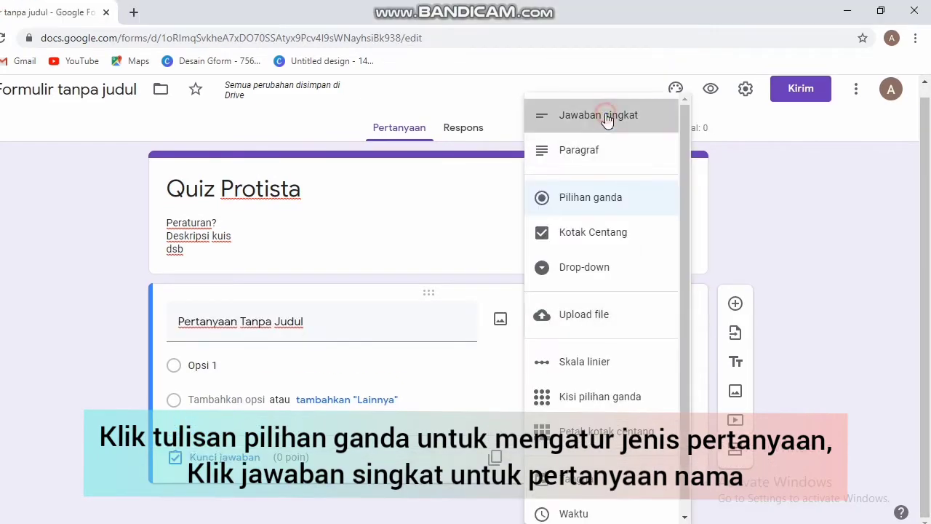
left_click(603, 76)
triple_click(256, 340)
type("Nama")
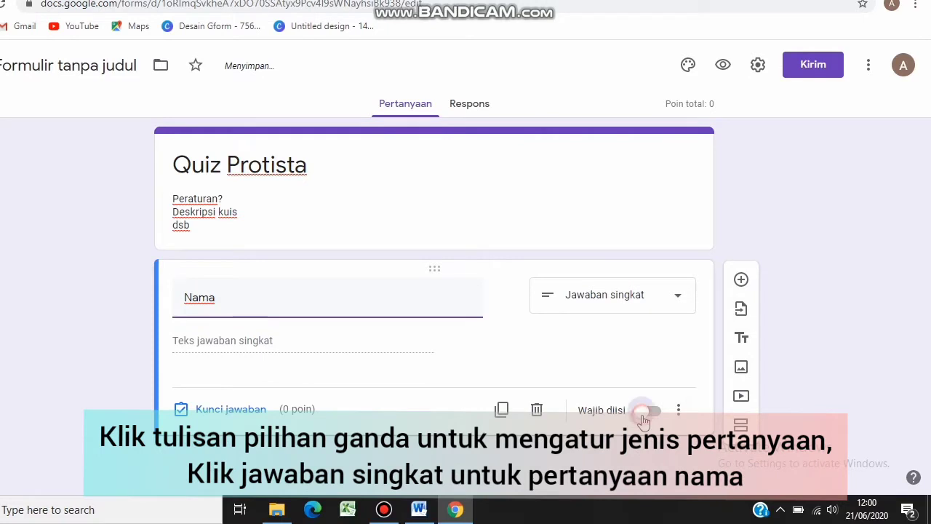
left_click(644, 413)
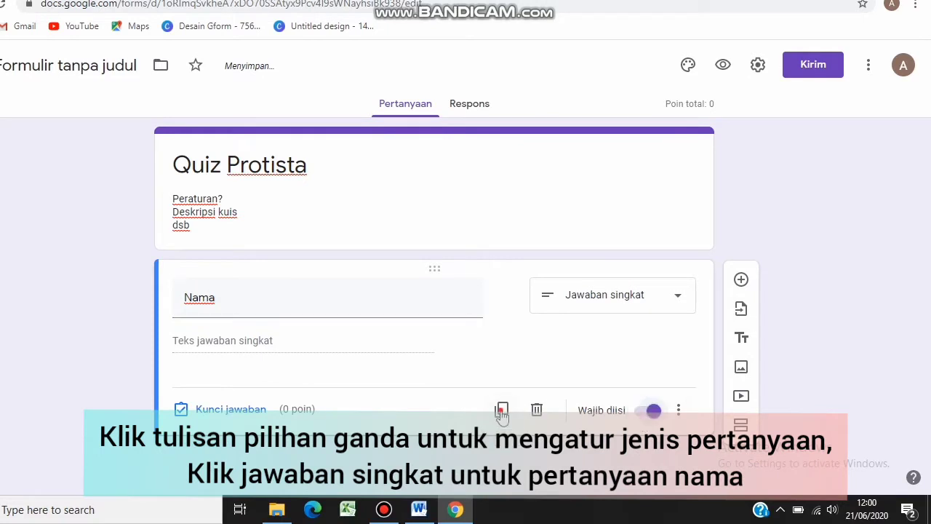
- Duplicate the "Nama" question, retitle the copy "Kelas" and change its type to Drop-down
left_click(501, 408)
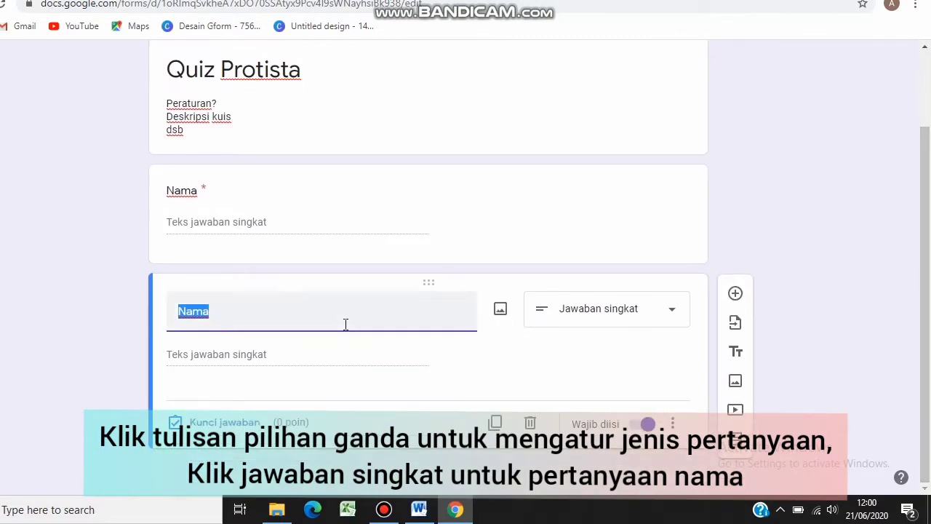
type("Kelas")
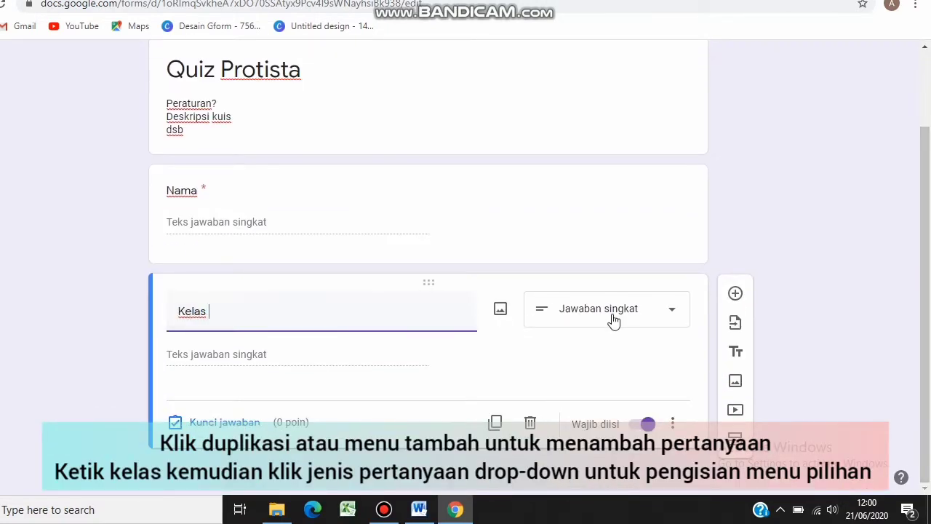
left_click(613, 318)
left_click(588, 232)
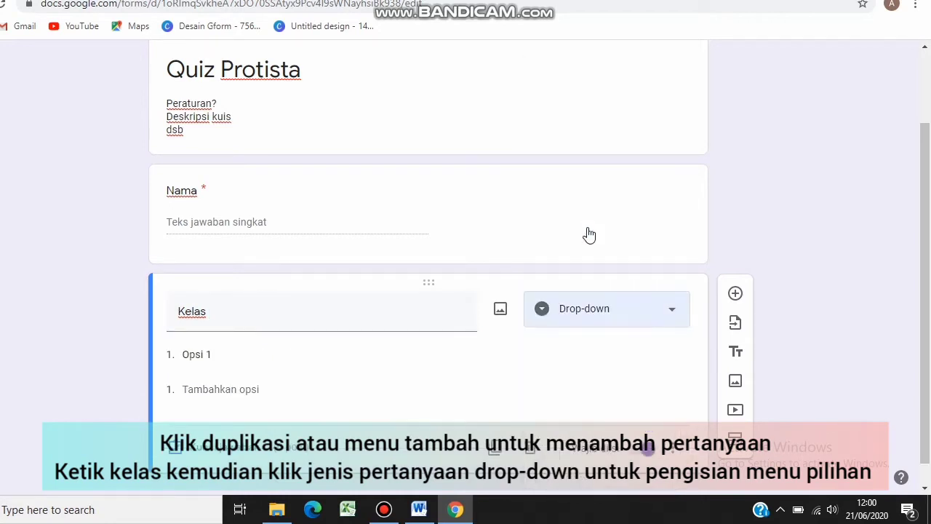
- Fill in the "Kelas" question's options as "X IPA 1", "X IPA 2", "X IPA 3" and "Dst"
left_click(234, 333)
key("BackSpace")
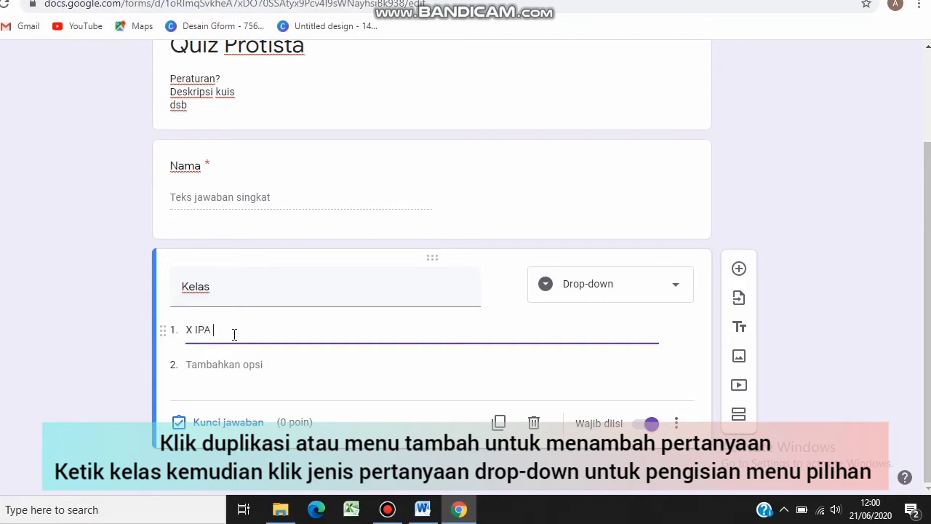
type("X IPA 1")
left_click(237, 366)
type("X")
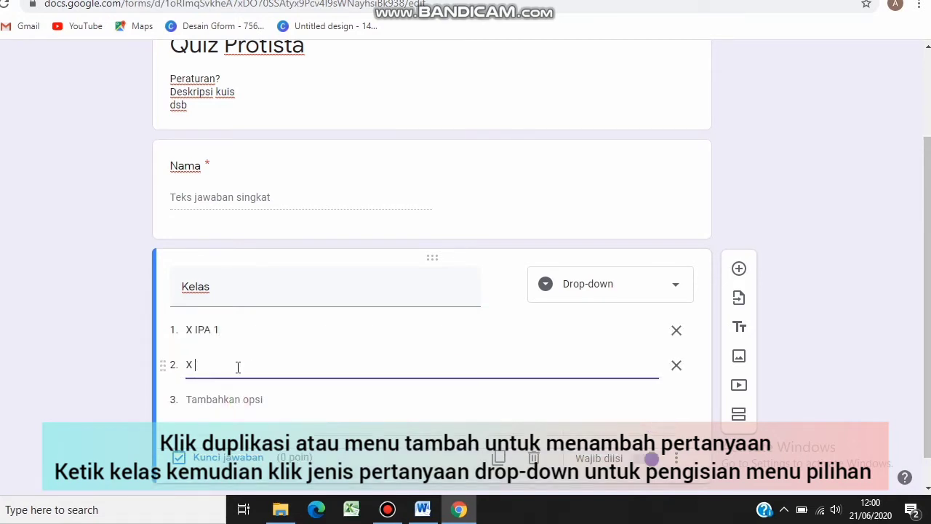
left_click(212, 399)
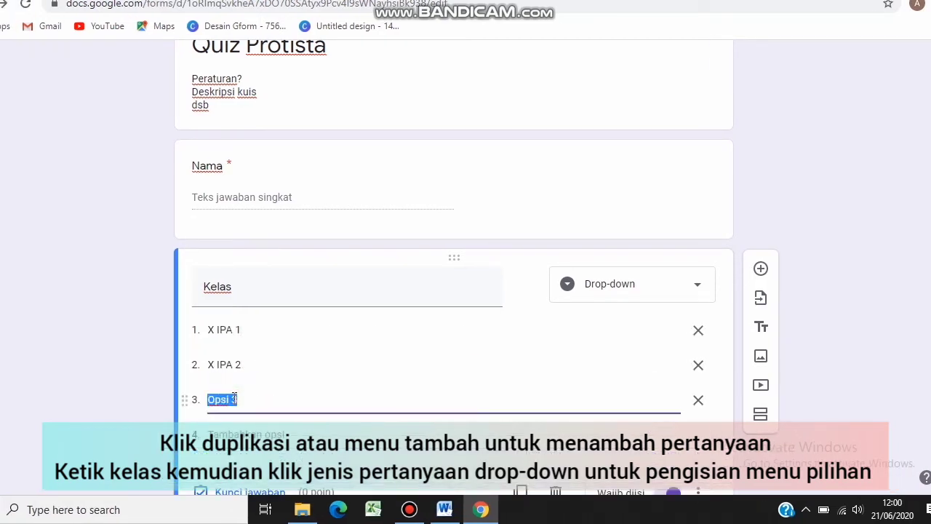
type("X IPA")
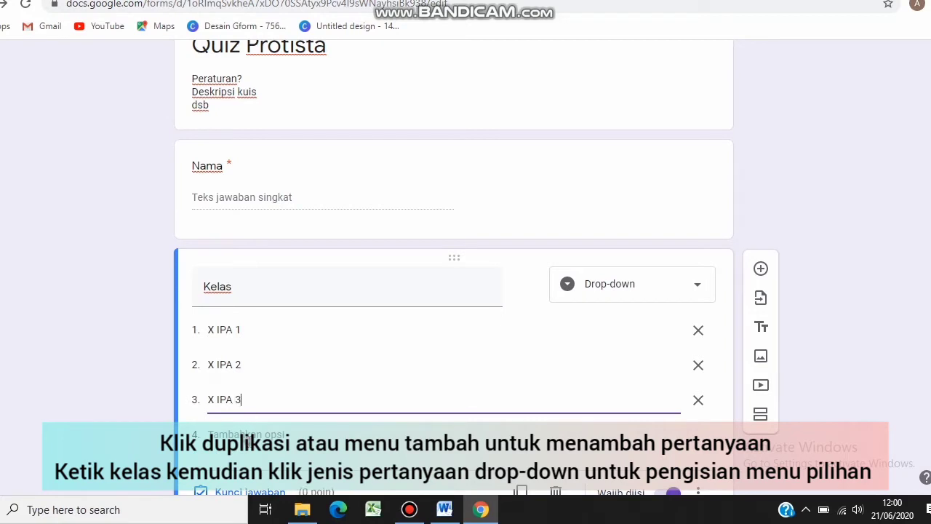
left_click(234, 434)
type("DST")
scroll(930, 384, "down", 2)
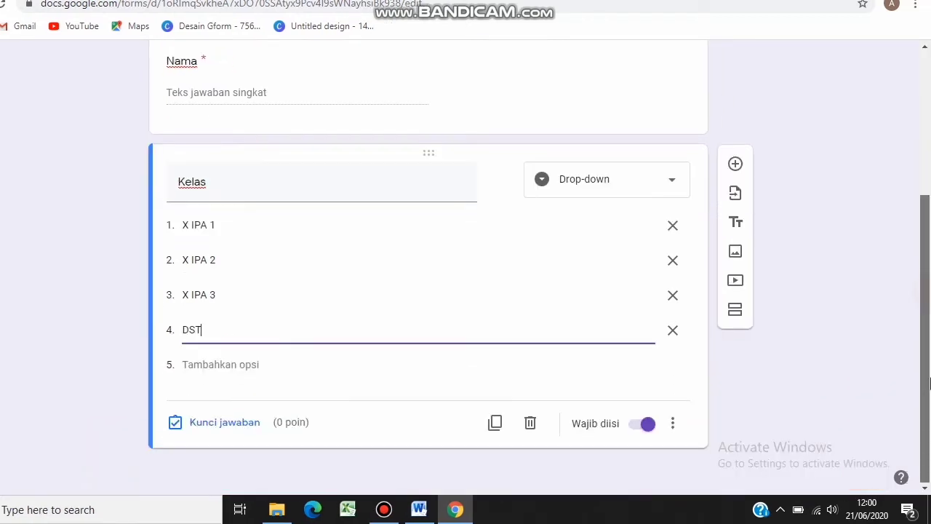
key("BackSpace")
key("BackSpace")
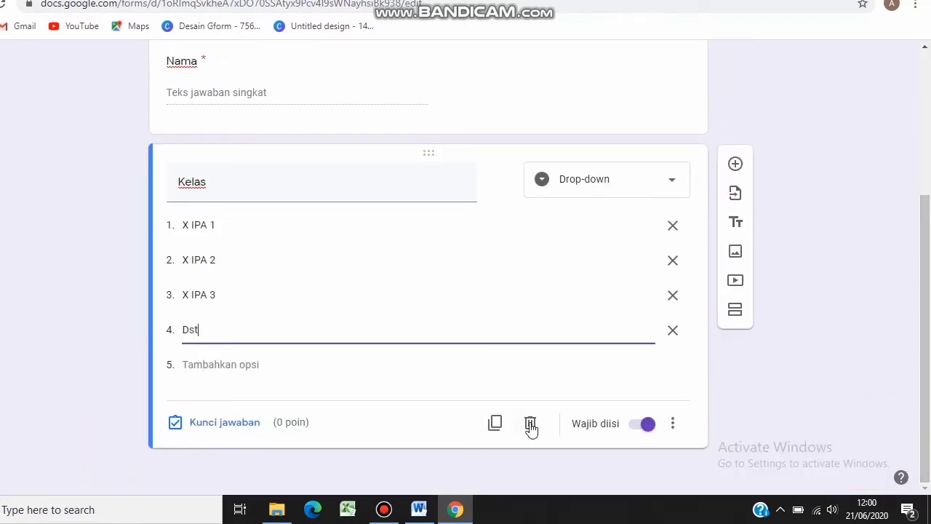
- Add a new section titled "Pilihan Ganda" with the description "Pilihlah jawaban yang paling benar!"
left_click(736, 312)
scroll(929, 411, "down", 2)
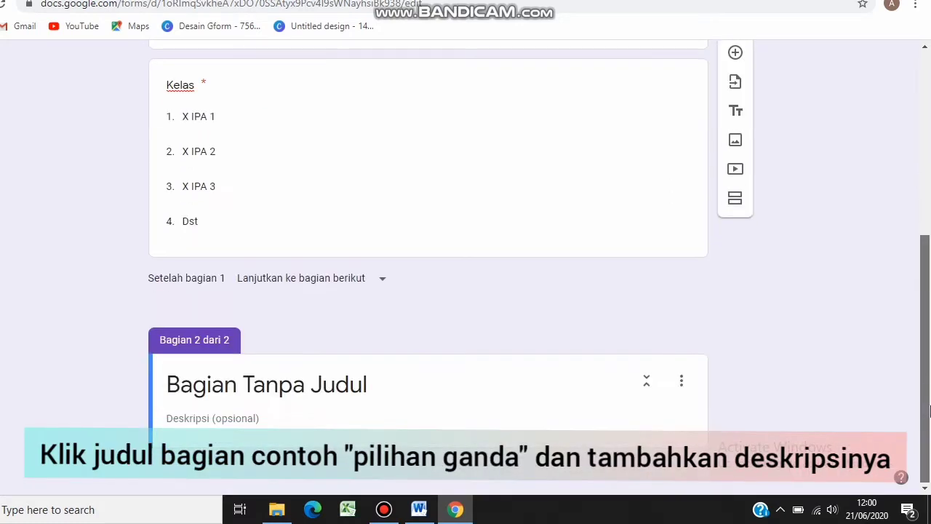
left_click(243, 392)
type("Pilih")
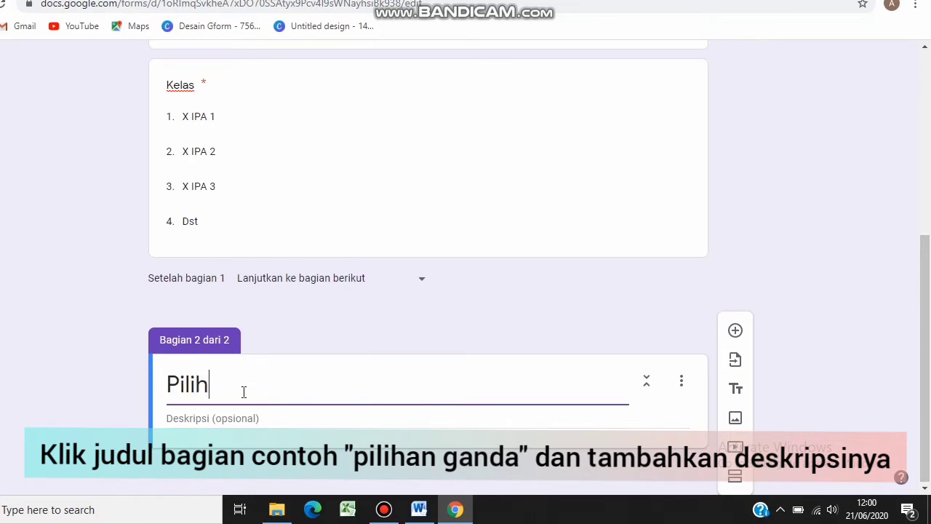
type("an Ganda")
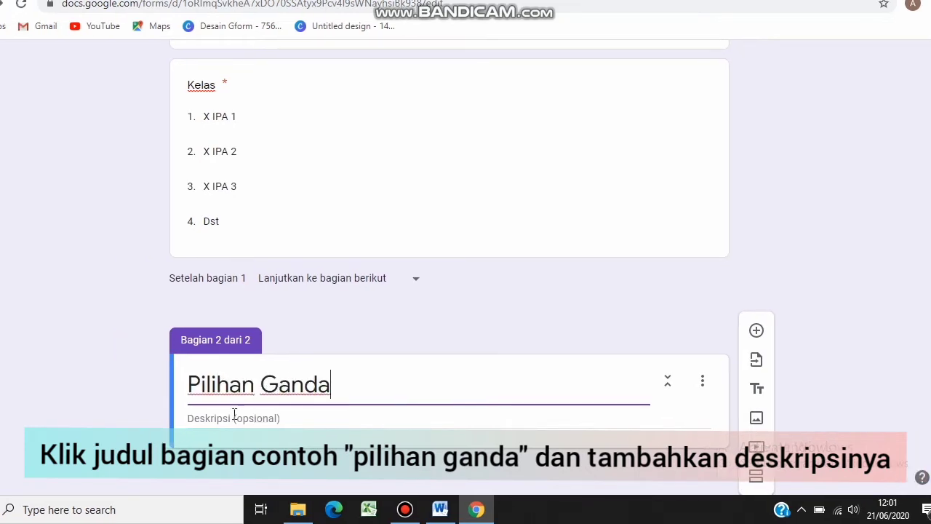
left_click(214, 415)
type("P")
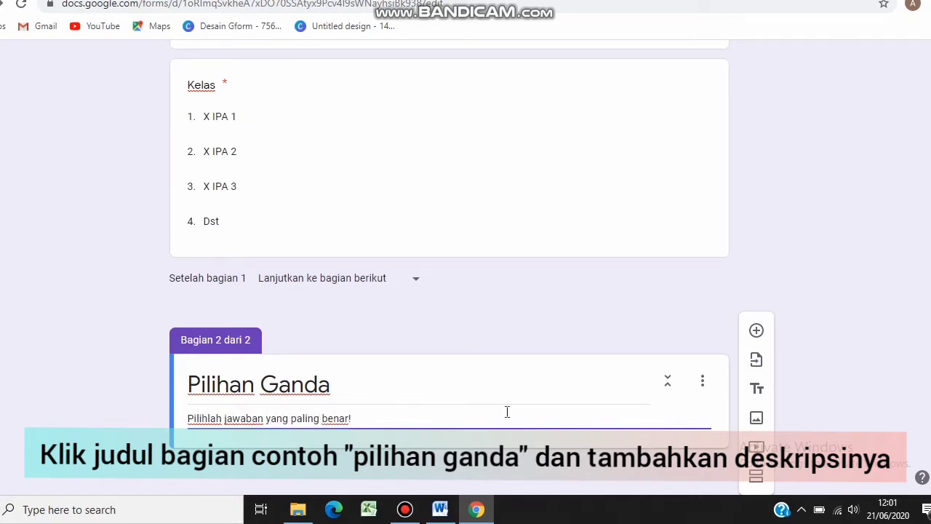
- Add a question to the "Pilihan Ganda" section and fill its title with question 2 copied from the Word document, without the leading number
left_click(755, 333)
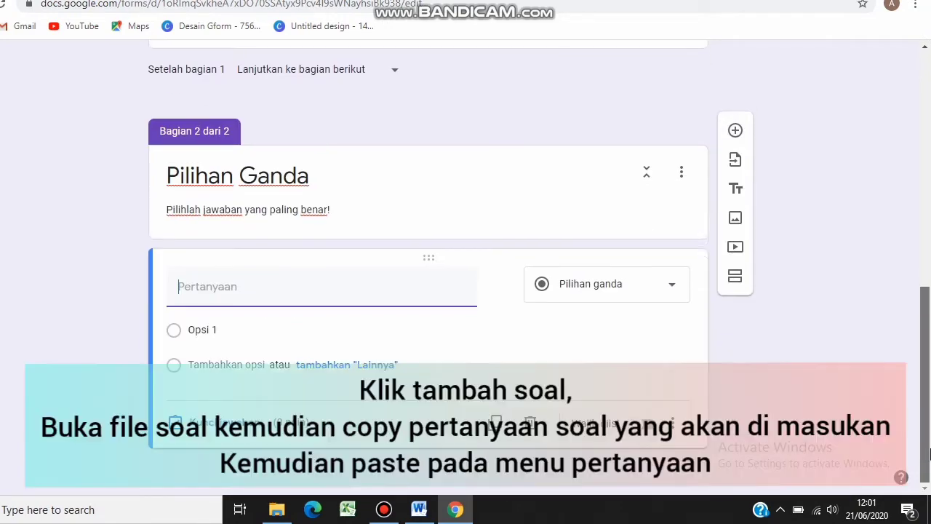
left_click(418, 509)
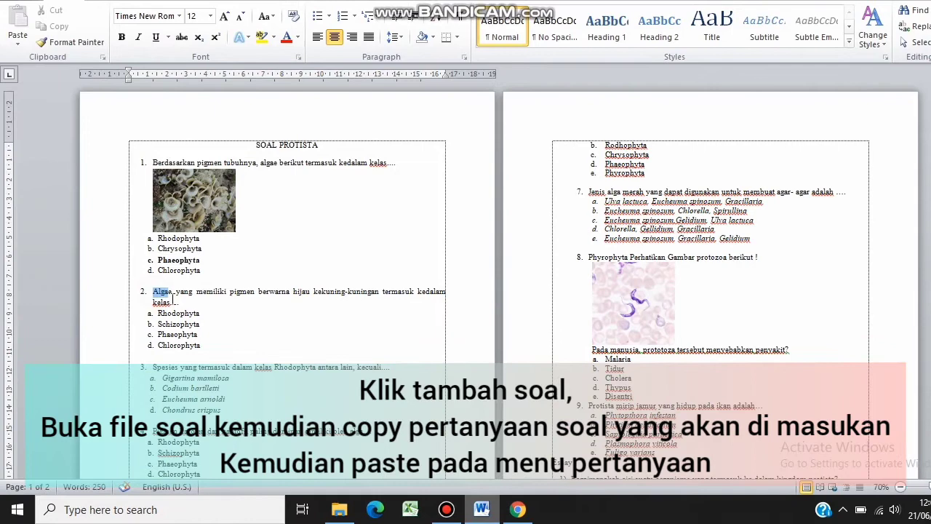
left_click_drag(172, 299, 169, 304)
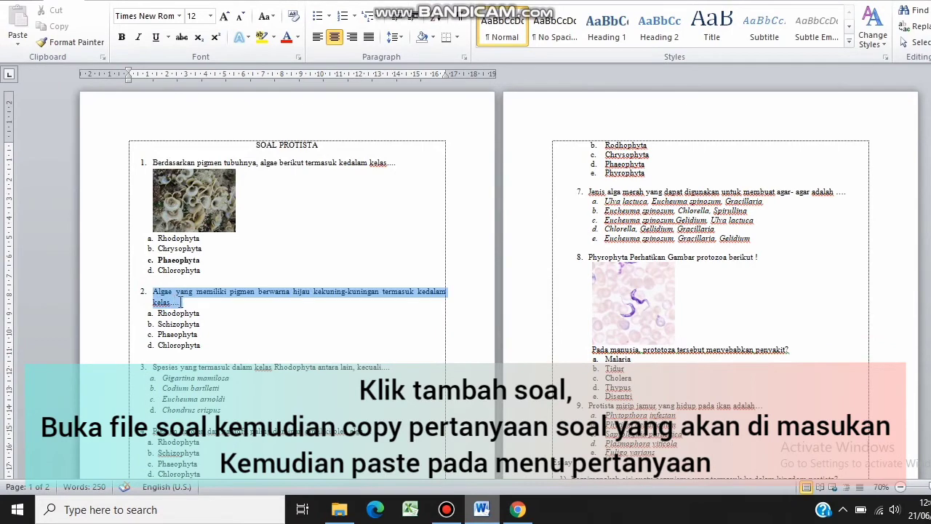
right_click(169, 304)
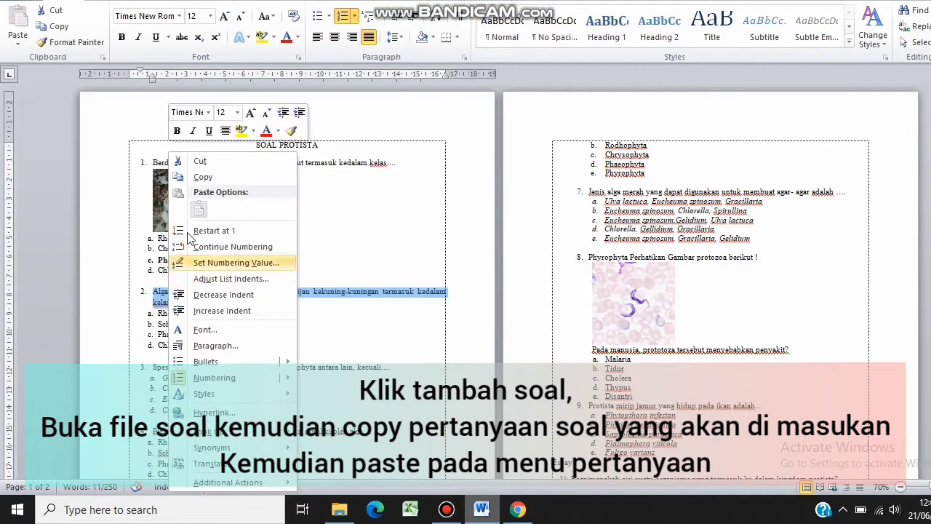
left_click(196, 177)
left_click(517, 509)
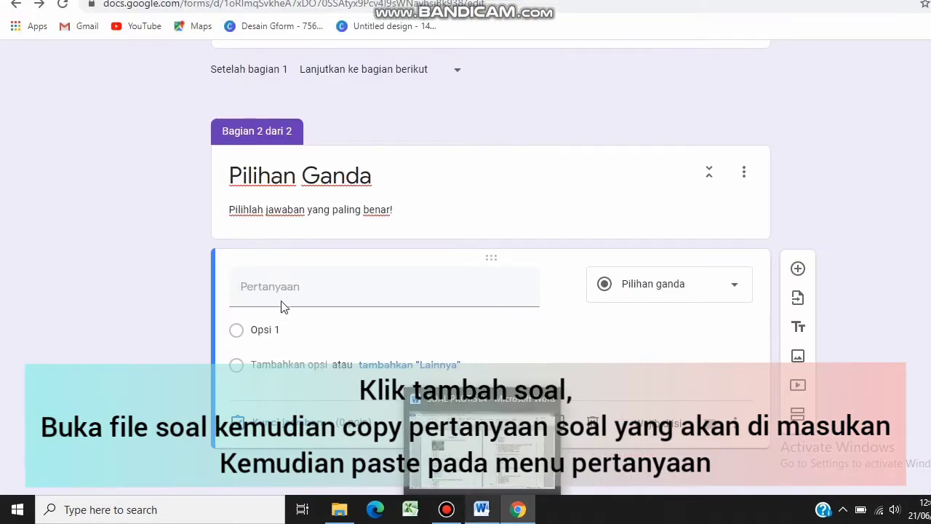
left_click(283, 289)
key("ctrl+v")
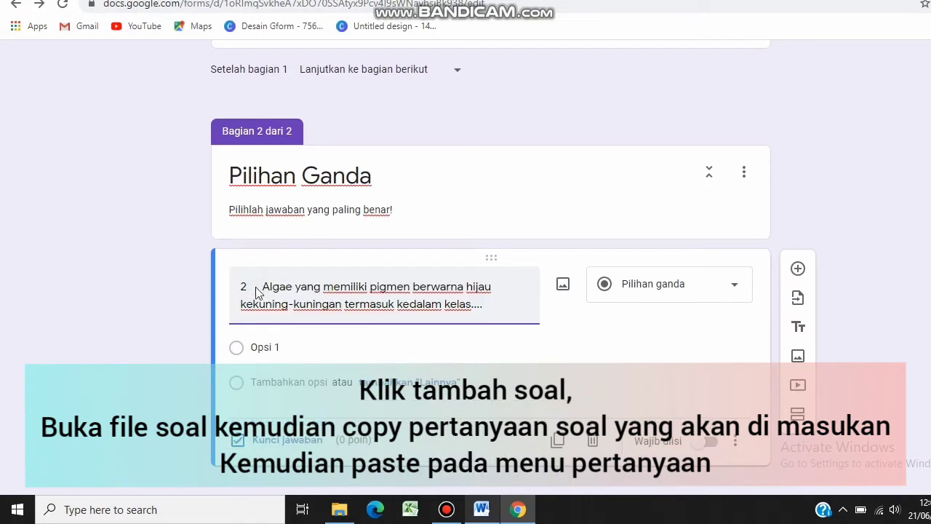
key("Delete")
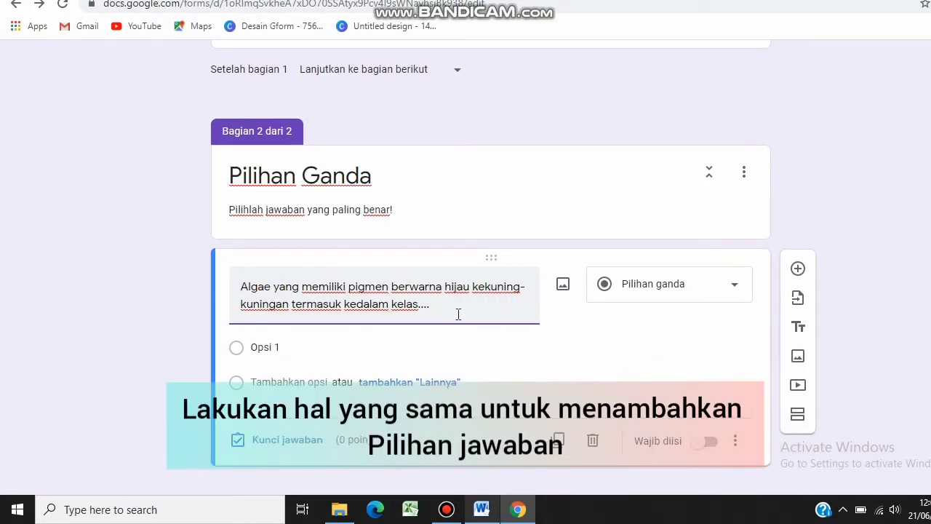
- Copy question 2's four answers, Rhodophyta, Schizophyta, Phaeophyta and Chlorophyta, from the Word document into the form question's options
left_click(301, 347)
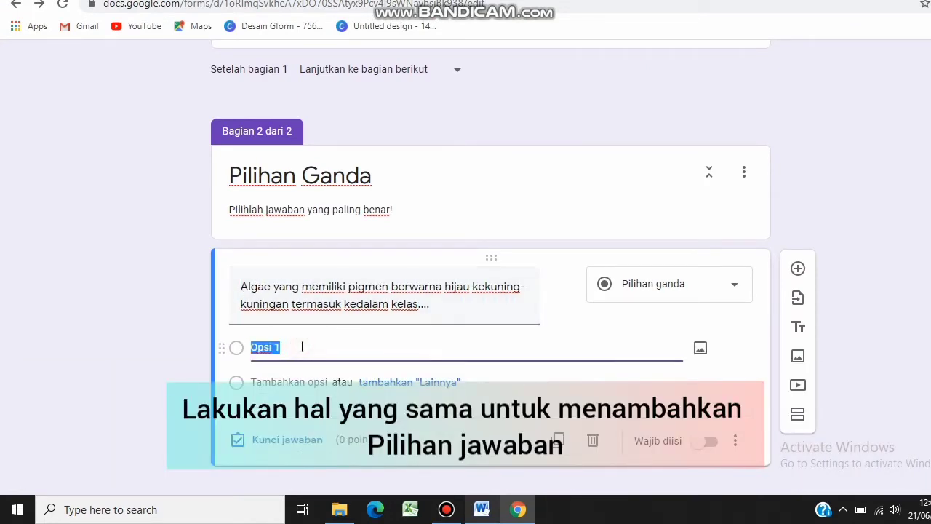
left_click(482, 511)
left_click_drag(157, 313, 202, 350)
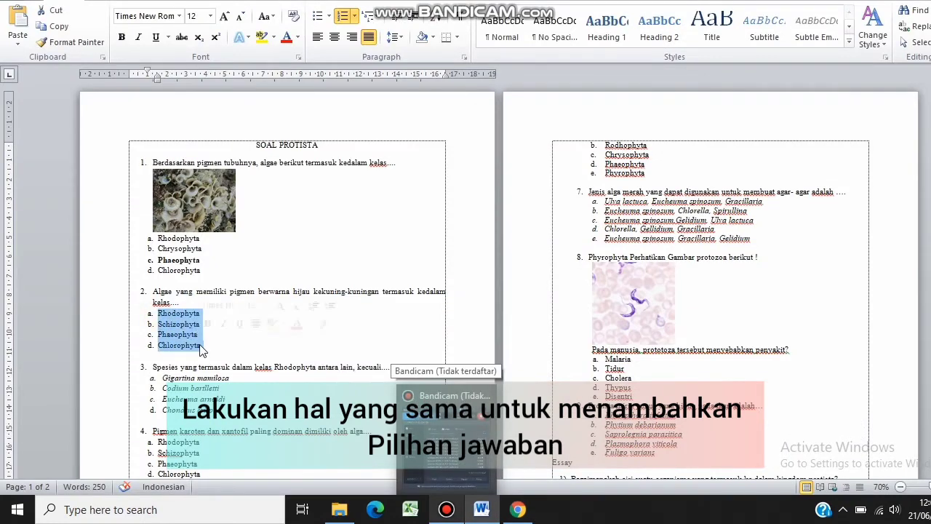
right_click(187, 340)
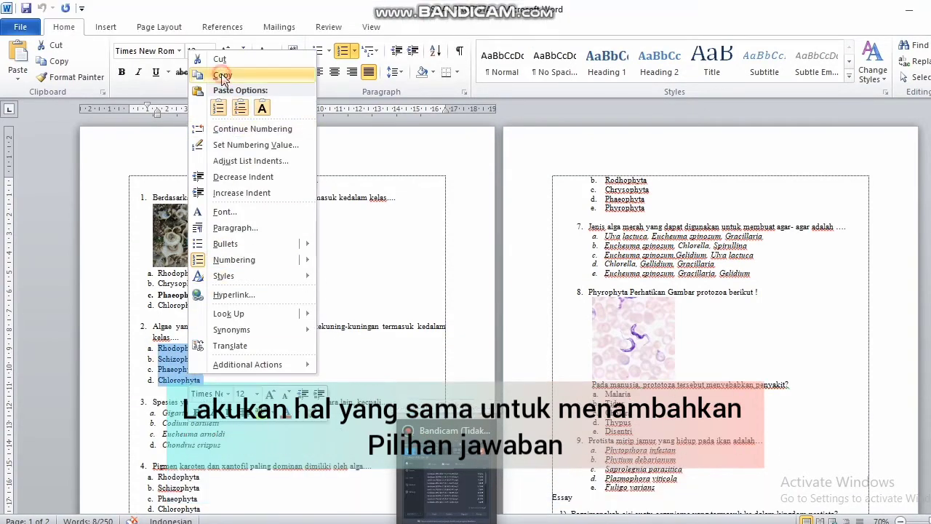
left_click(222, 76)
left_click(518, 509)
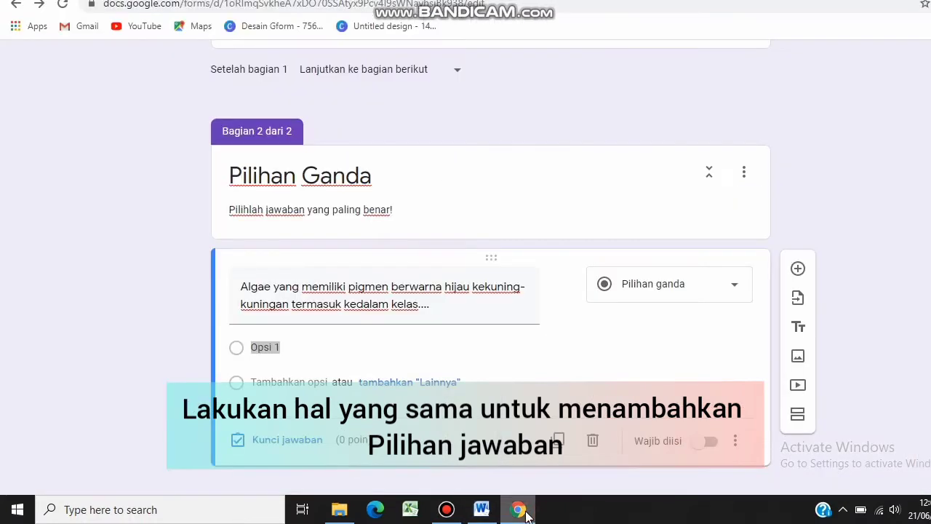
left_click(269, 348)
left_click(285, 352)
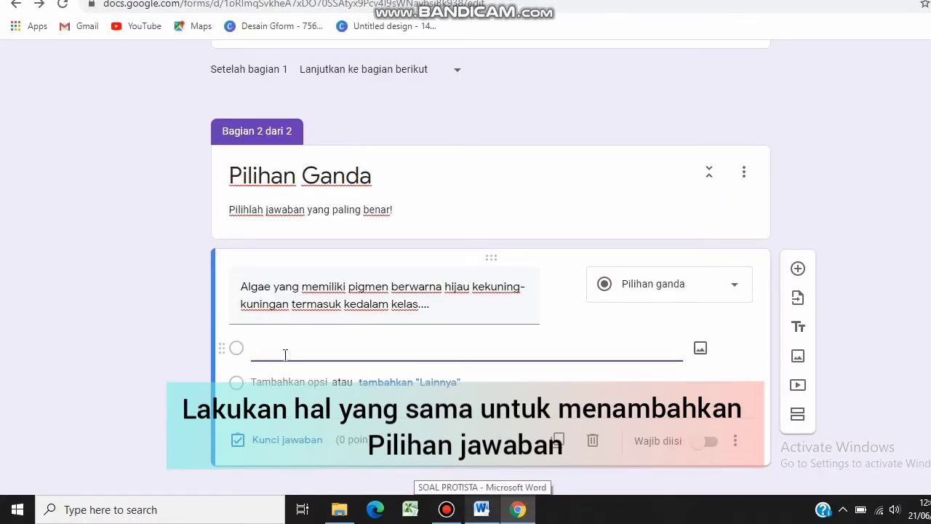
key("ctrl+v")
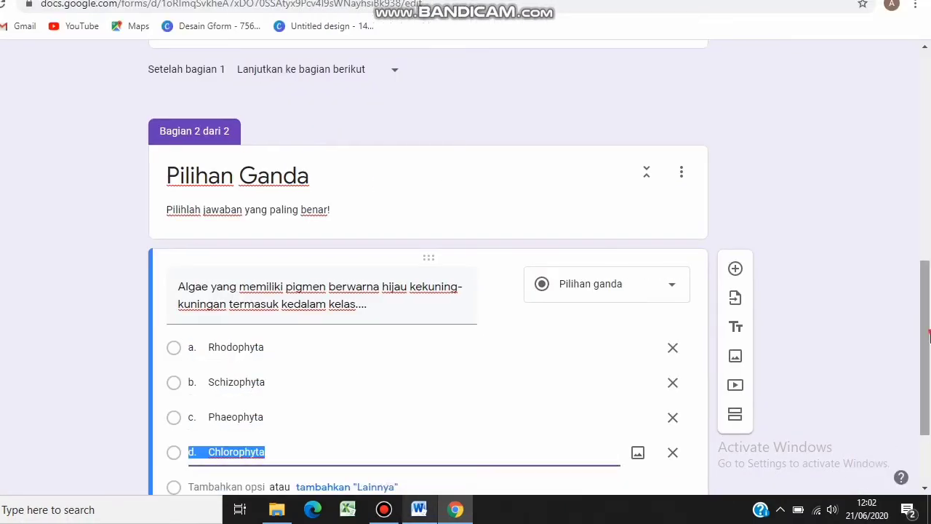
- Set the question's answer key to "d. Chlorophyta" and its score to 2 points
scroll(928, 335, "down", 1)
left_click(215, 430)
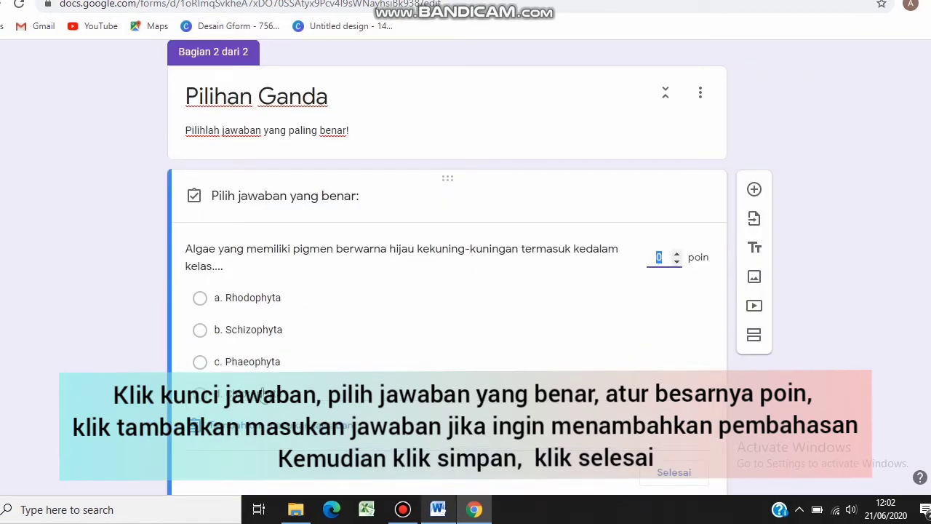
left_click(261, 394)
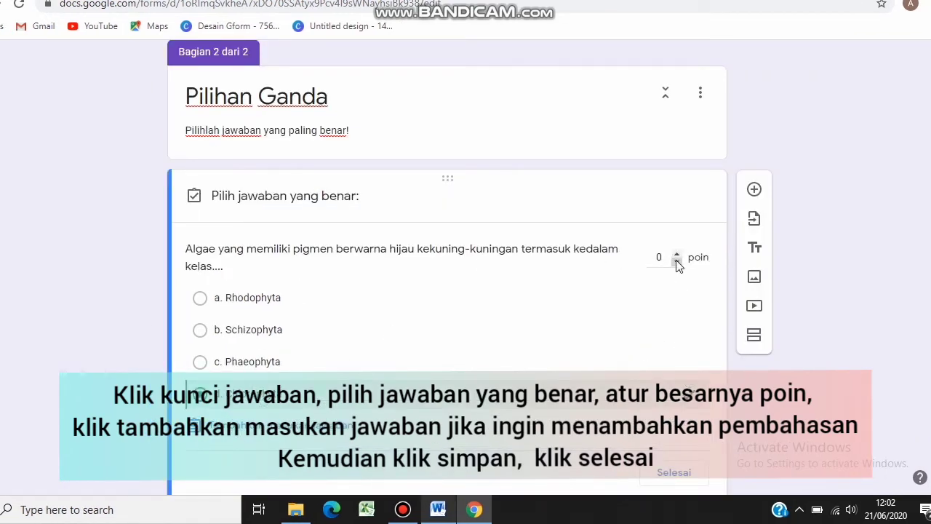
left_click(676, 255)
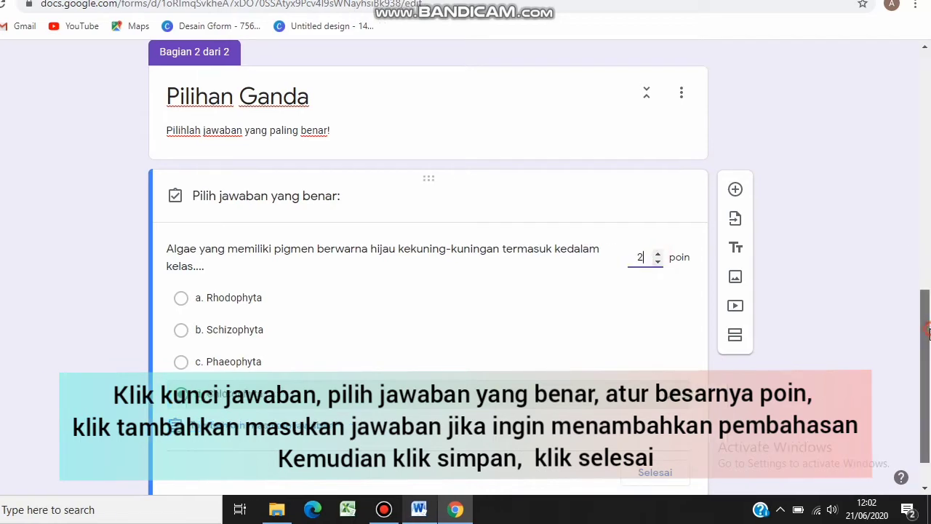
scroll(310, 361, "down", 1)
left_click(359, 376)
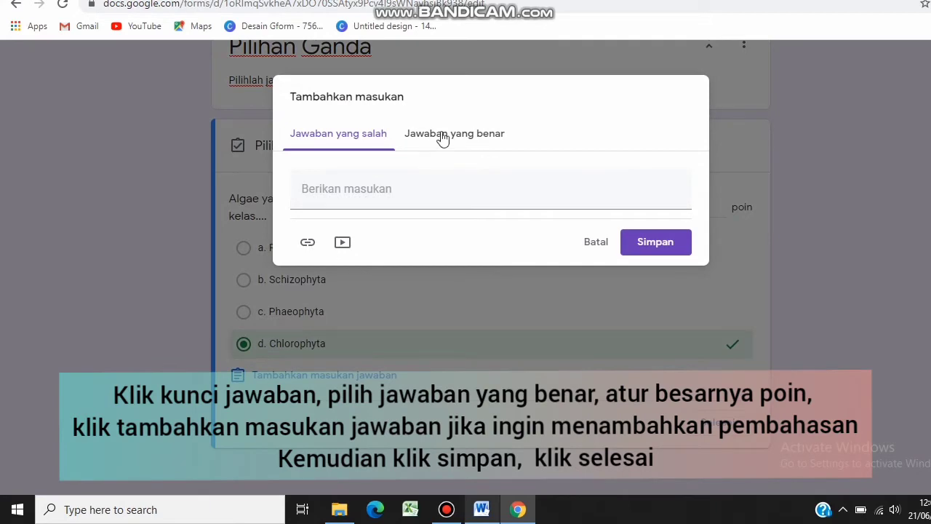
left_click(442, 136)
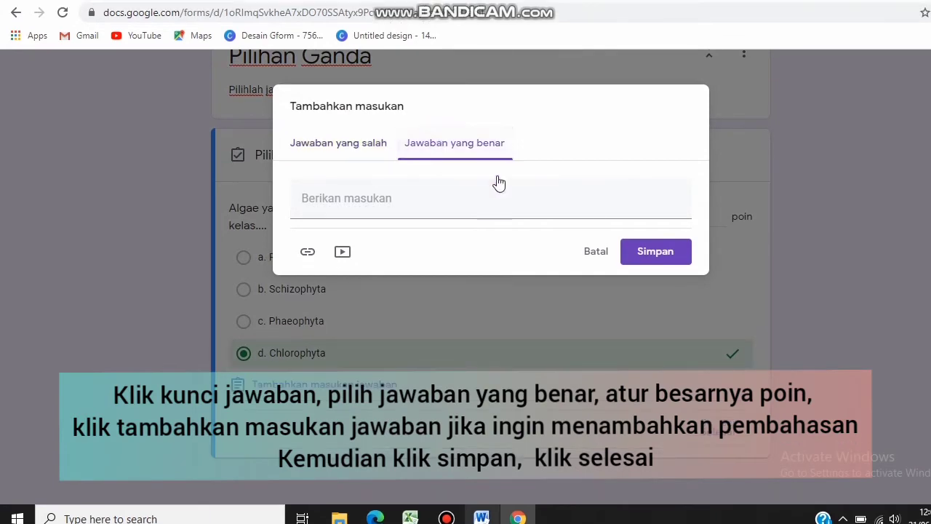
left_click(591, 256)
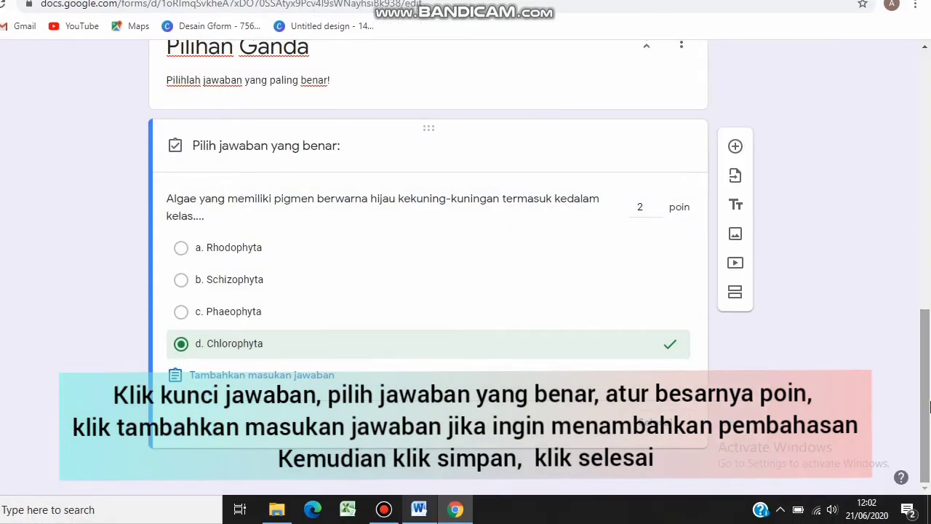
- Finish the answer key and add a new multiple-choice question titled "Manakah spesies yang termasuk kedalam alga merah?"
left_click(656, 424)
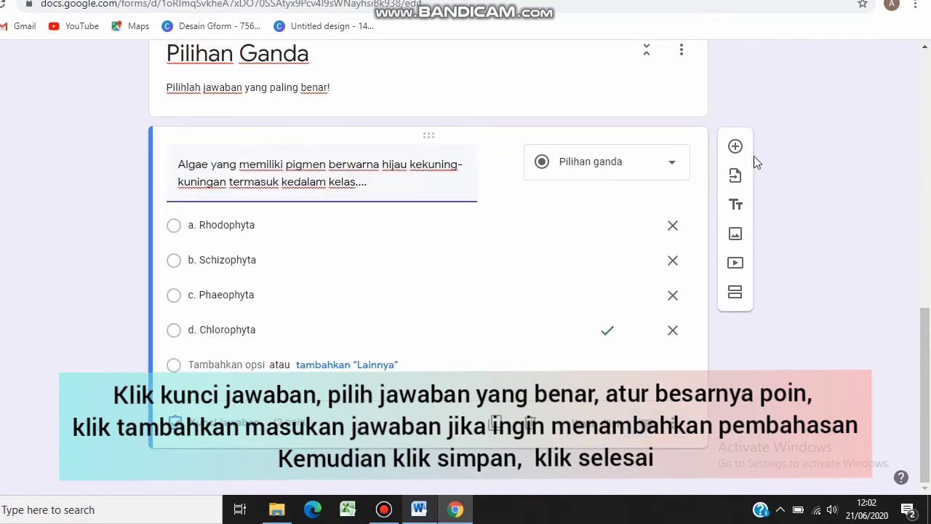
left_click(734, 146)
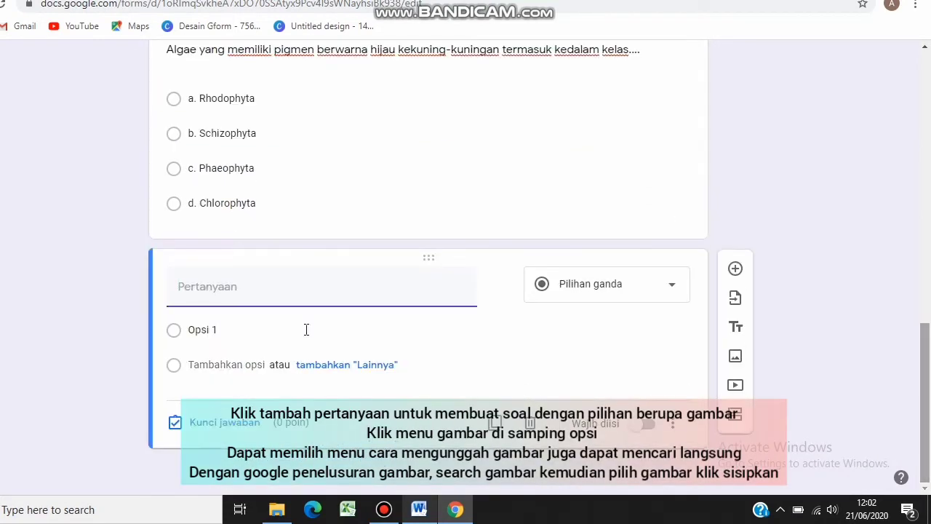
mouse_move(240, 305)
type("Yang termasuk kedalam a")
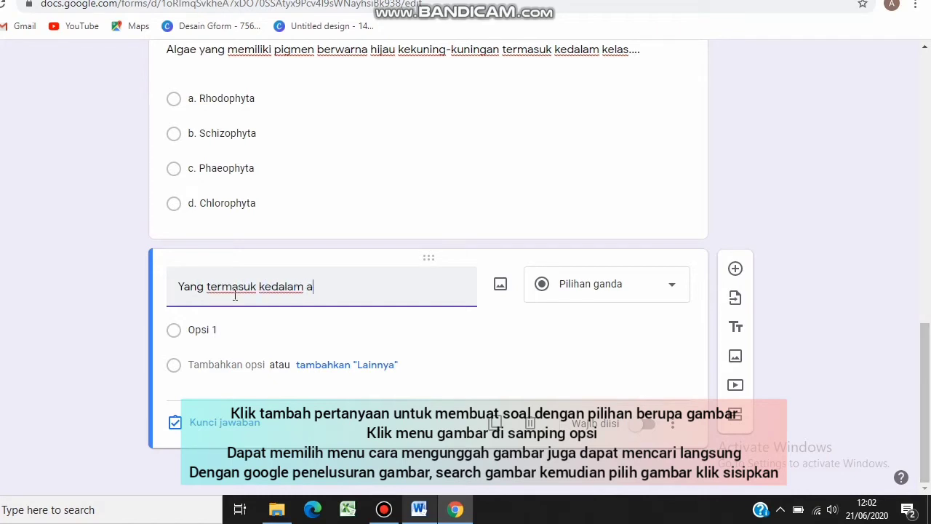
type("lga merah")
left_click(187, 285)
key("BackSpace")
type("Manakah sp")
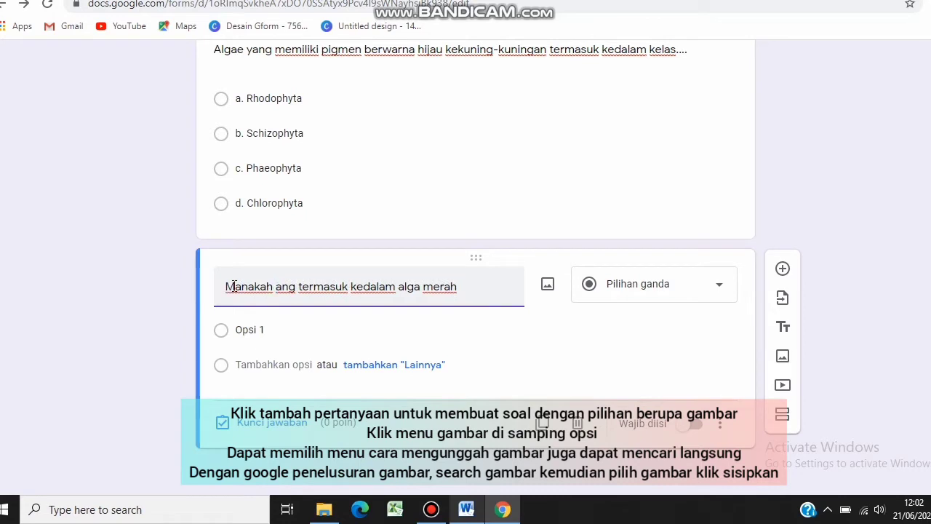
type("esies y")
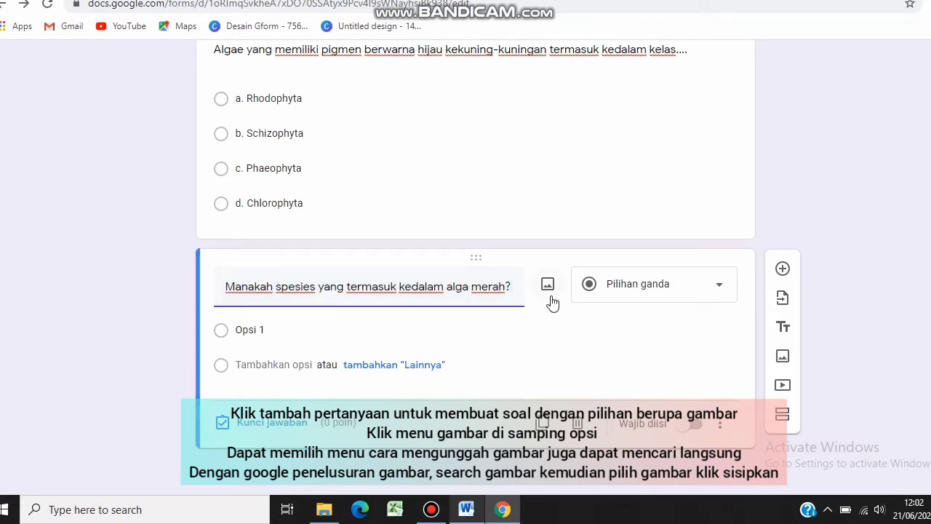
- Insert the first "ulva lactuca" picture from Google image search into the first option of the red algae question
left_click(306, 329)
left_click(682, 331)
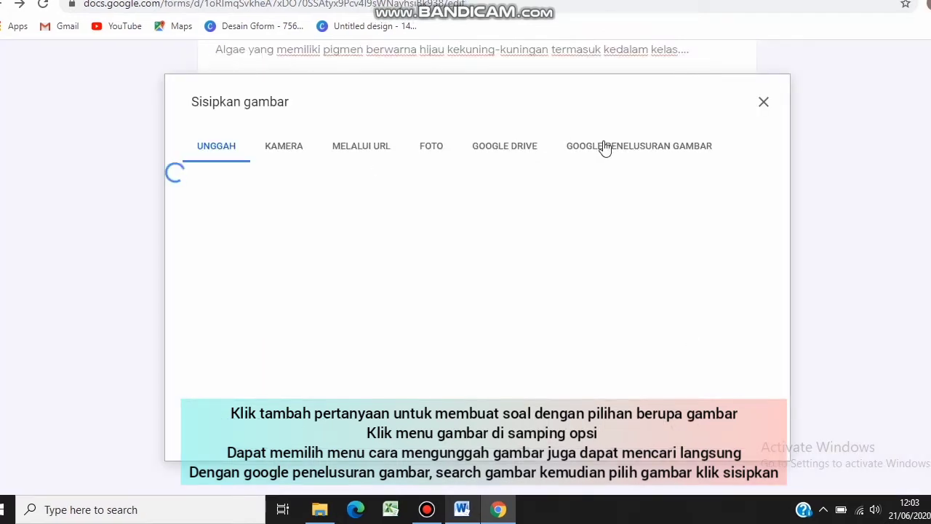
left_click(605, 145)
type("ulva")
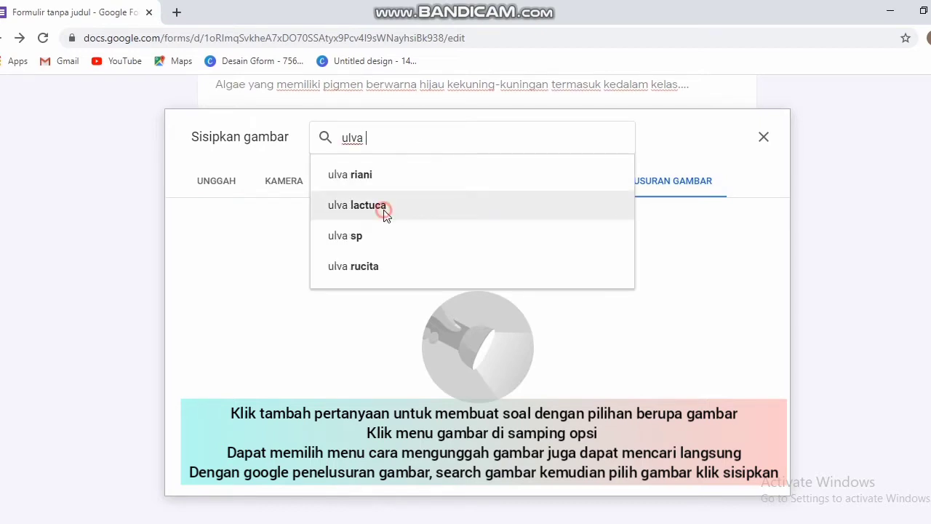
left_click(380, 208)
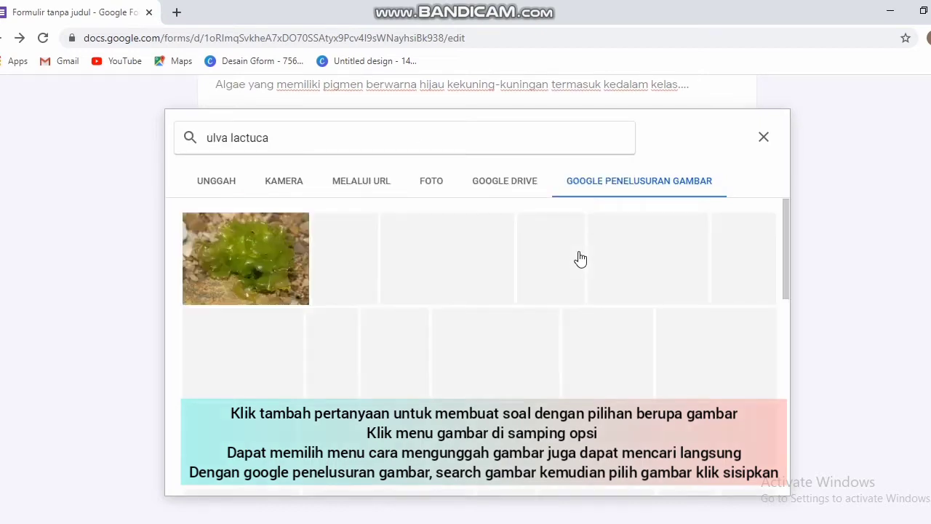
left_click(231, 274)
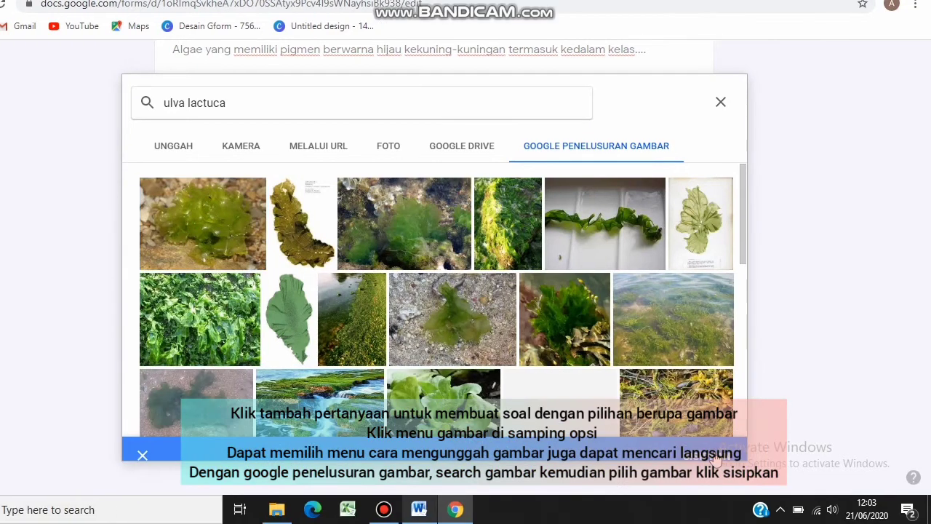
left_click(752, 477)
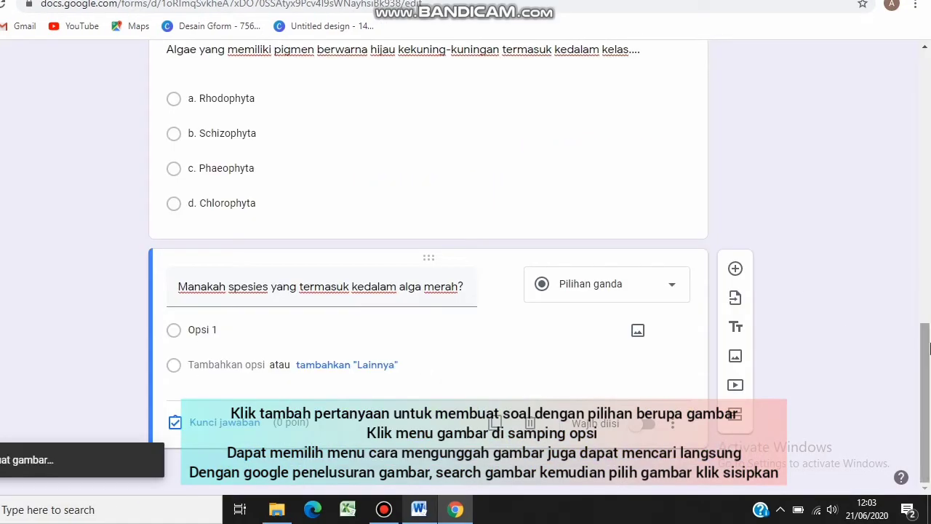
- Add a second option to the question and insert a red algae picture found by searching Google images for "gelidium"
scroll(929, 348, "down", 2)
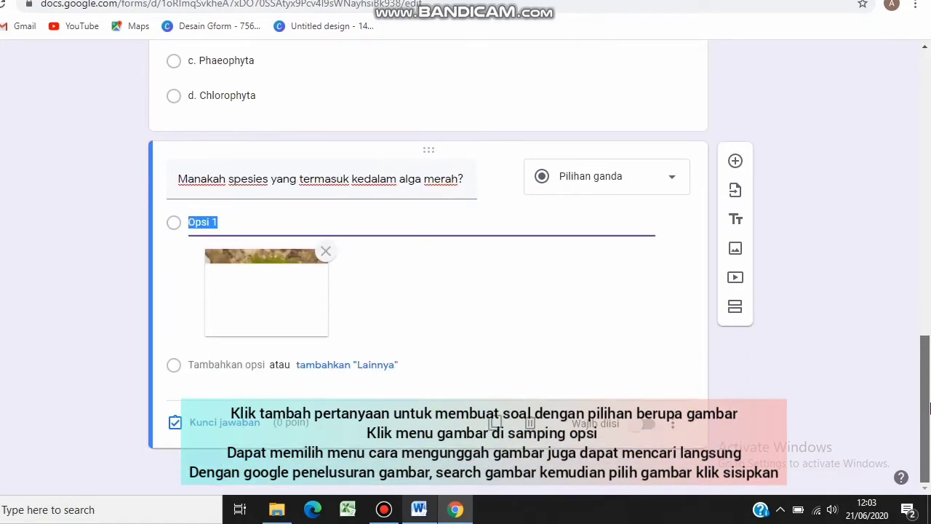
left_click(234, 366)
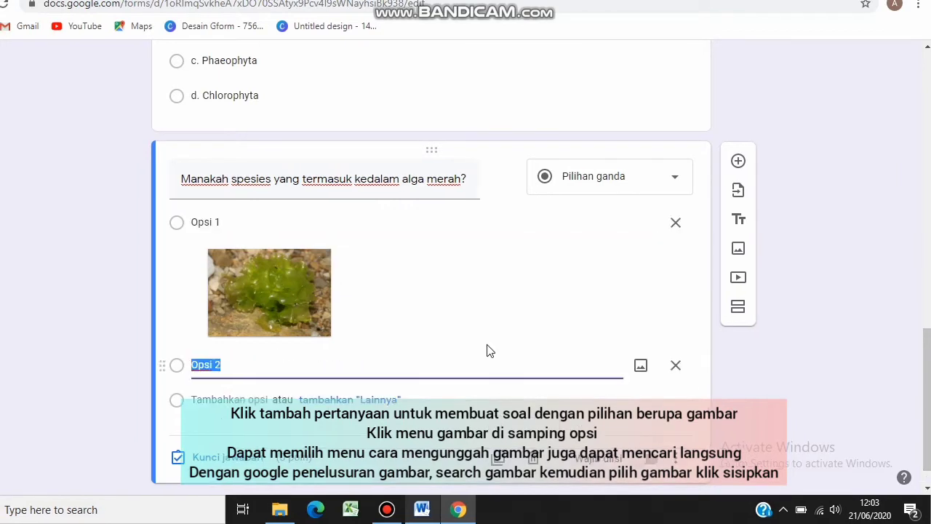
left_click(240, 228)
type("U")
left_click(240, 361)
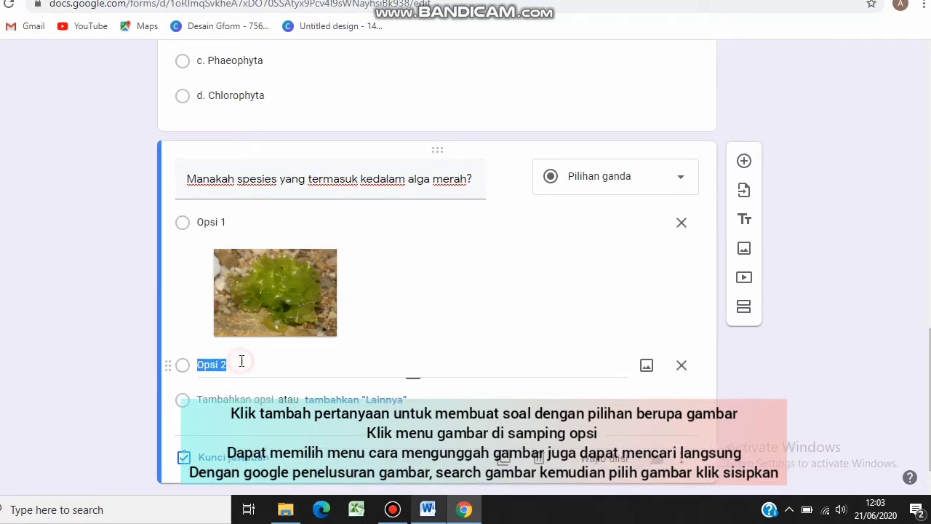
left_click(644, 364)
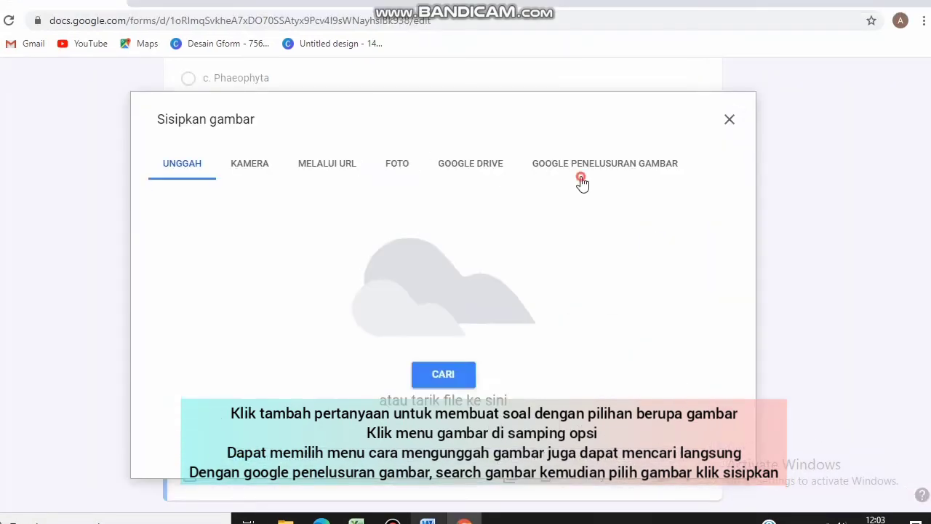
left_click(582, 182)
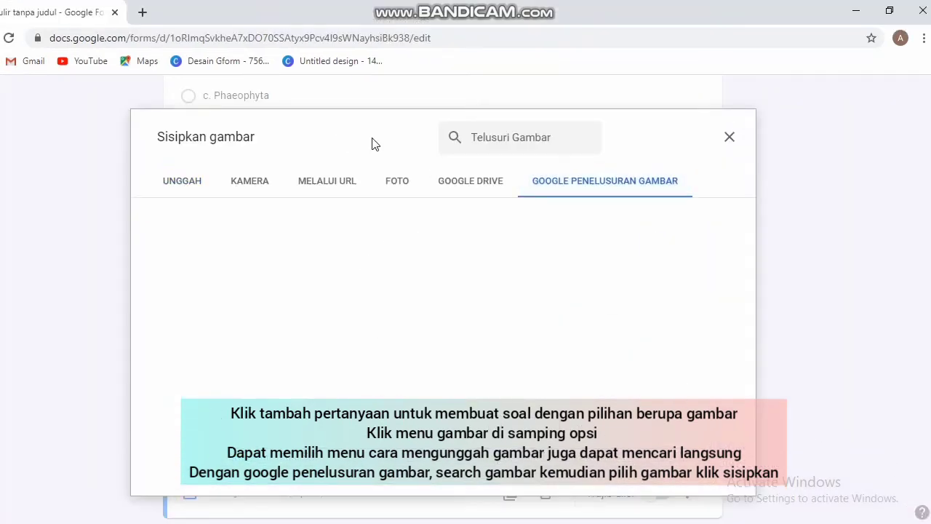
left_click(373, 120)
type("gelidium")
key("Return")
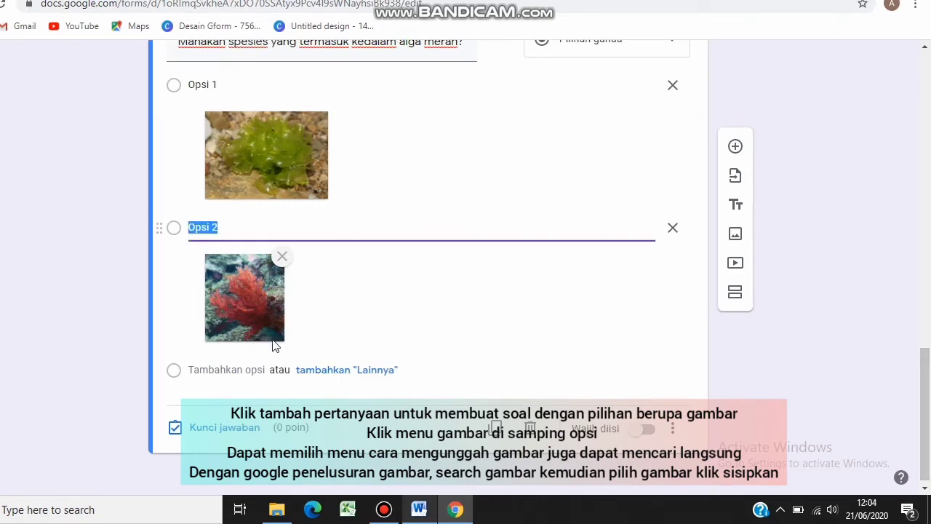
- Add a third option to the red algae question and search Google images for "padina minor" for its picture
left_click_drag(274, 340, 301, 347)
left_click(227, 369)
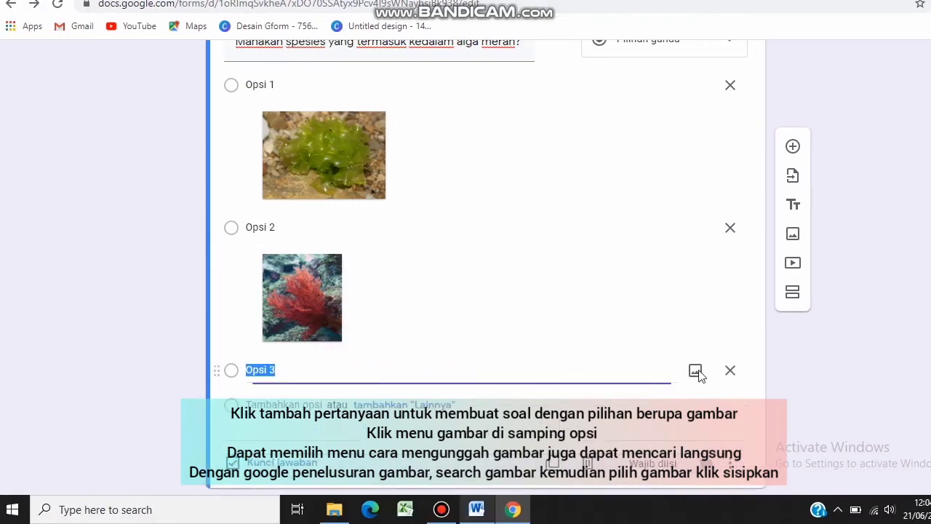
left_click(639, 369)
left_click(619, 175)
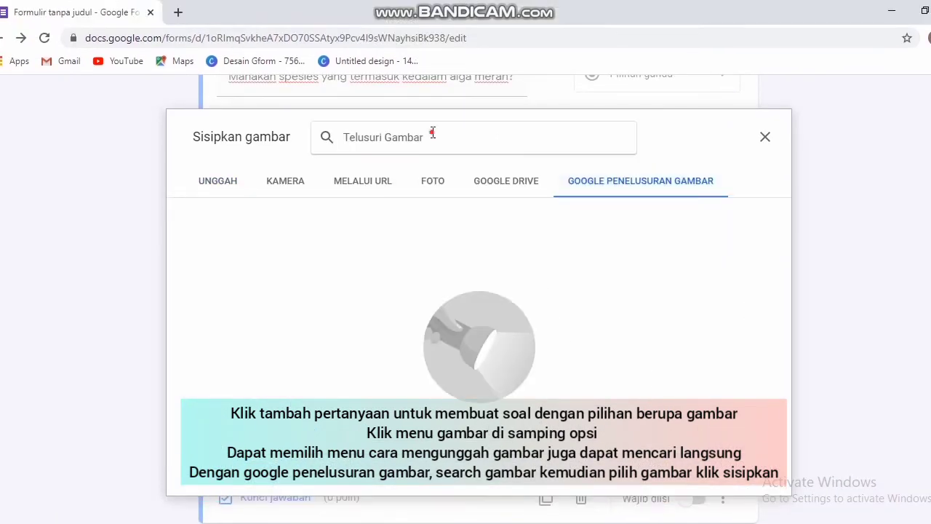
type("Padina mino")
left_click(407, 174)
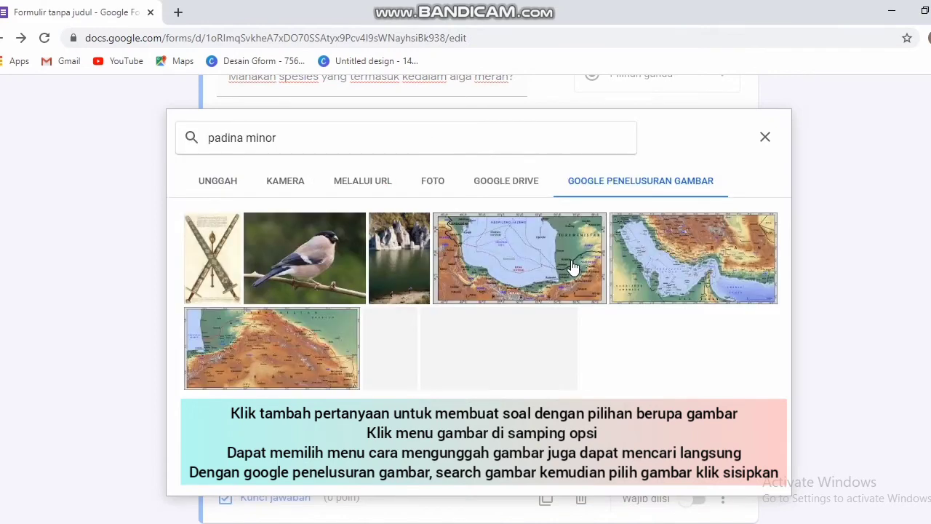
- Change the image search to "padina sp" and insert a brown algae picture into the third option
left_click(376, 145)
key("BackSpace")
key("BackSpace")
key("BackSpace")
key("BackSpace")
key("BackSpace")
type("sp")
key("Return")
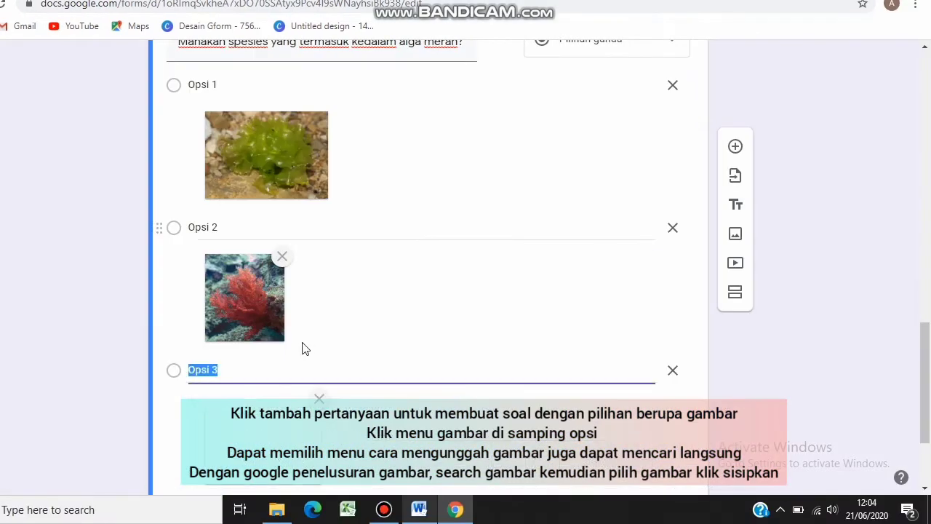
- Add a fourth option and insert a picture found by searching Google images for "boergesenia forbesii"
left_click(234, 366)
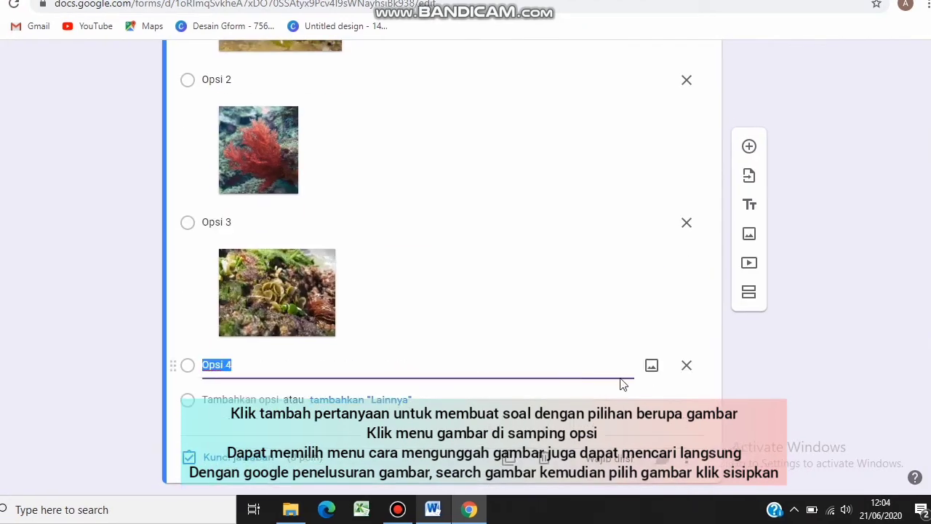
left_click(651, 363)
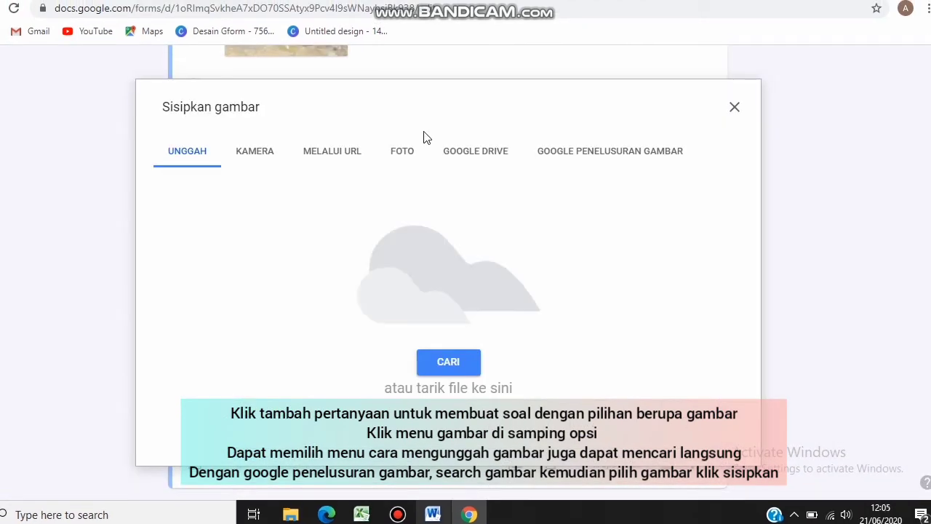
left_click(567, 153)
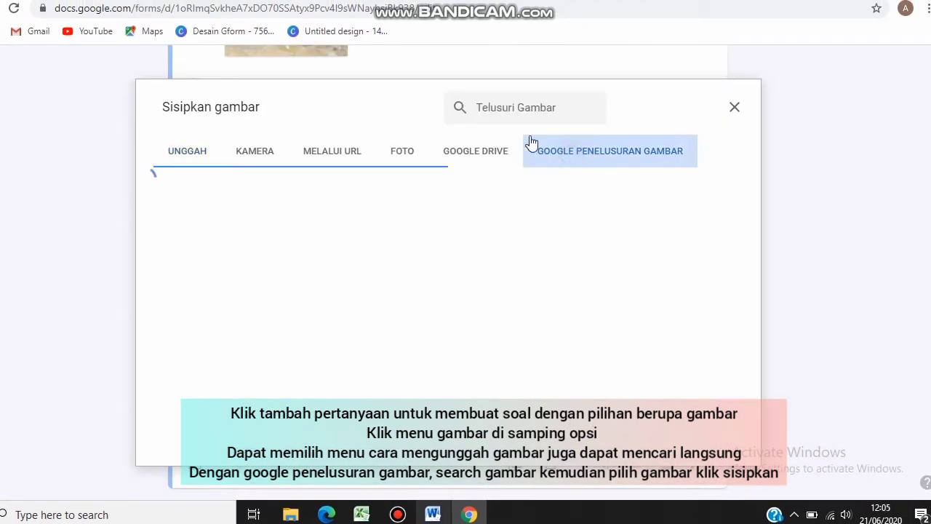
left_click(382, 109)
type("boergesenia")
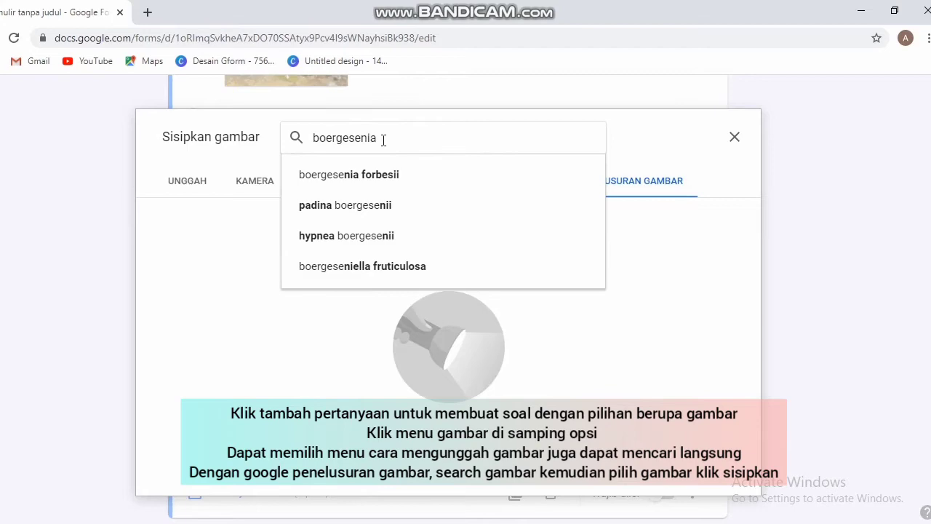
left_click(348, 175)
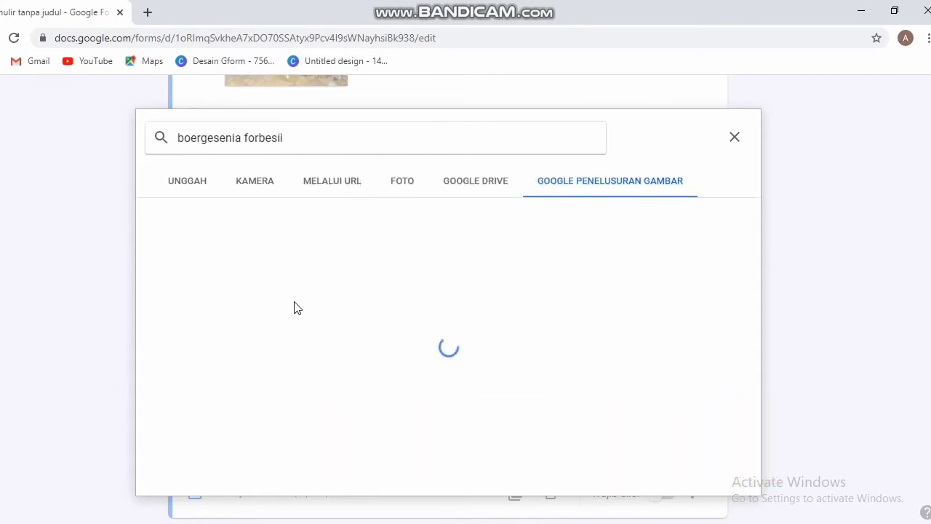
left_click(233, 281)
left_click(717, 469)
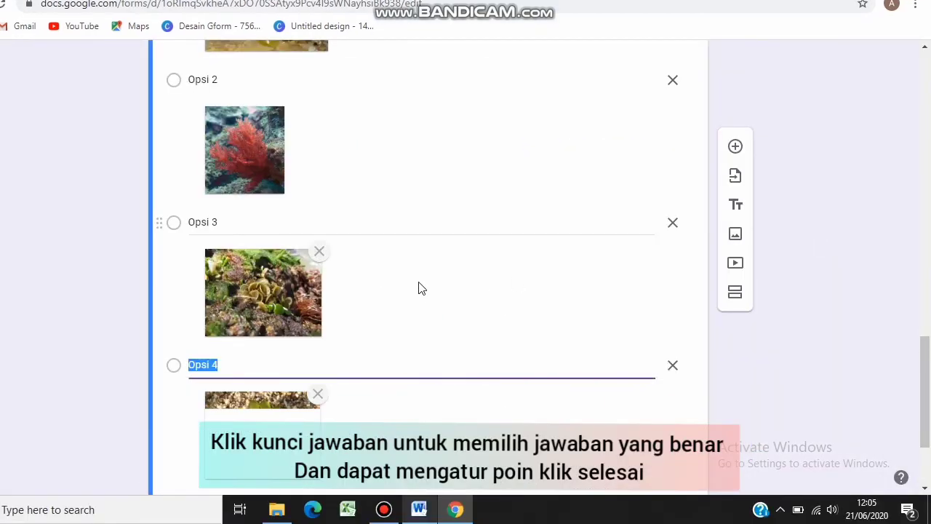
- Open the answer key of the red algae question and set its score to 2 points
mouse_move(925, 386)
left_mouse_down()
mouse_move(929, 289)
mouse_move(926, 392)
left_mouse_up()
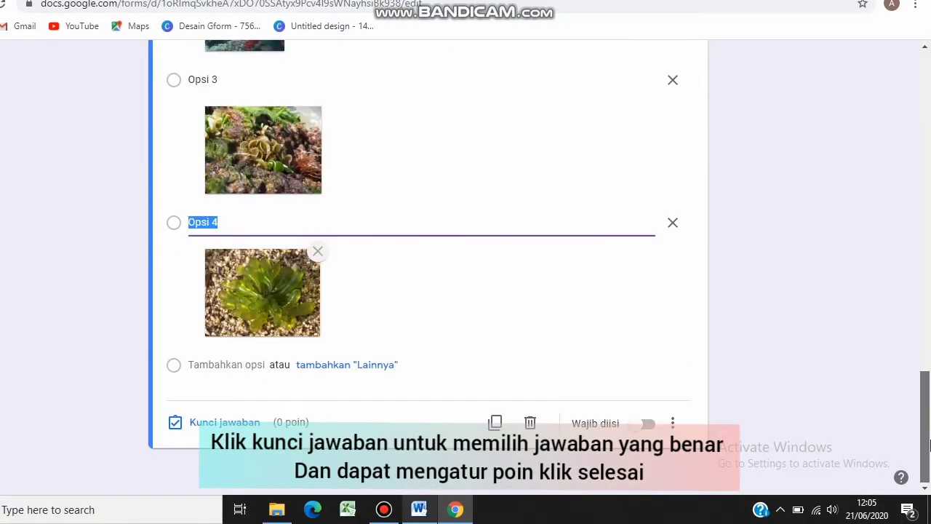
left_click(211, 420)
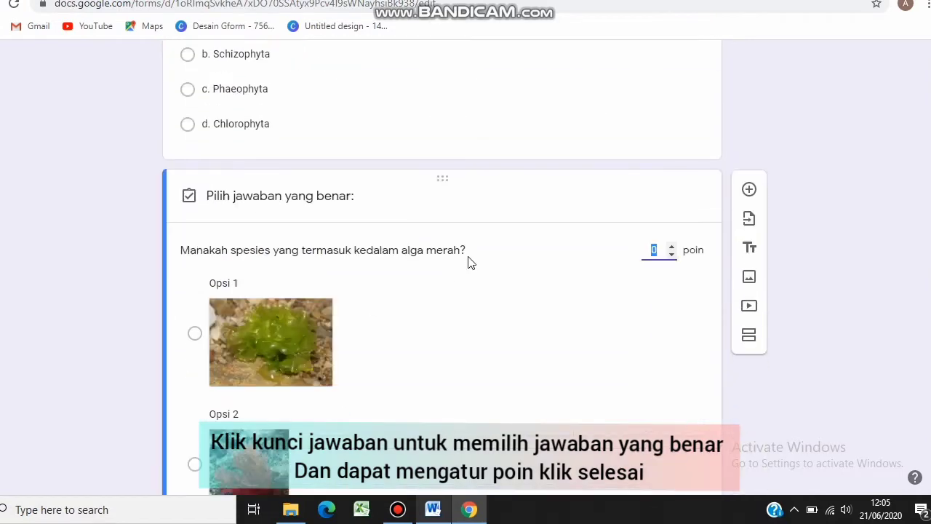
left_click(673, 250)
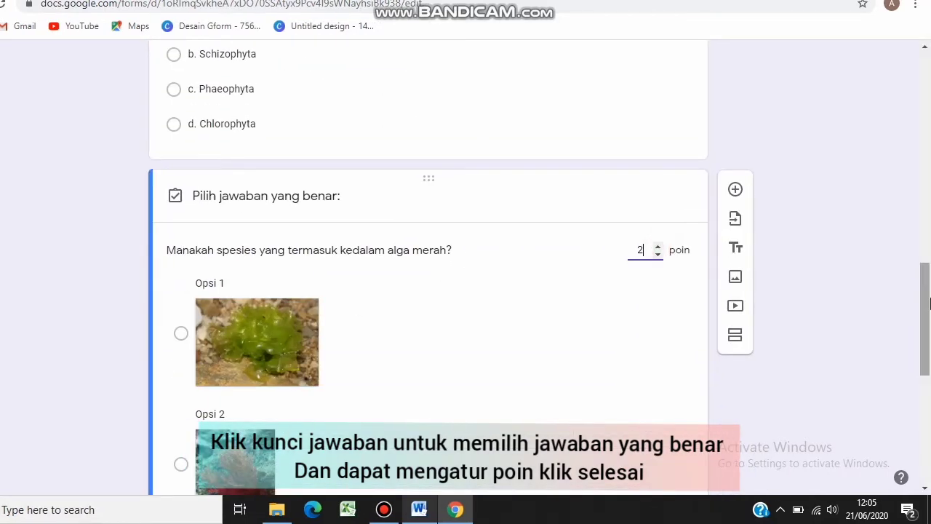
- Mark only "Opsi 2", the red algae picture, as the correct answer and finish the answer key
left_click_drag(925, 306, 918, 331)
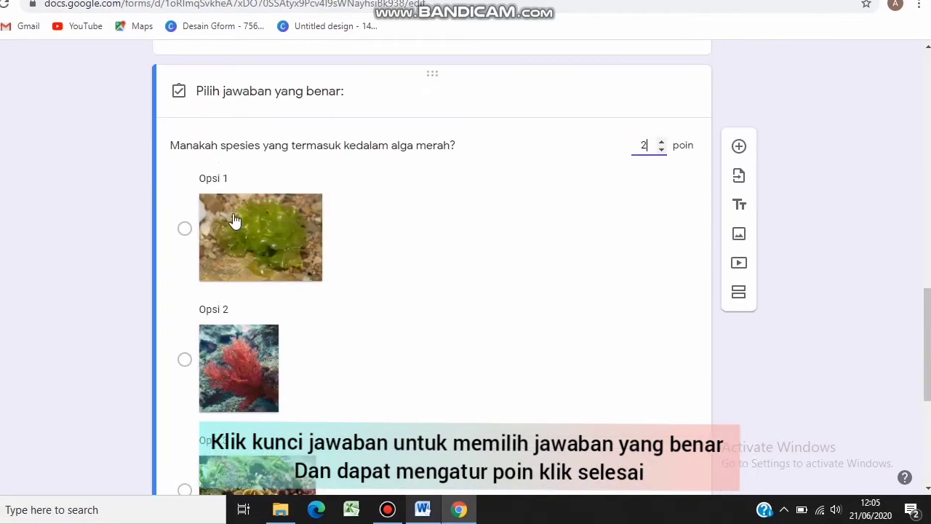
left_click(227, 181)
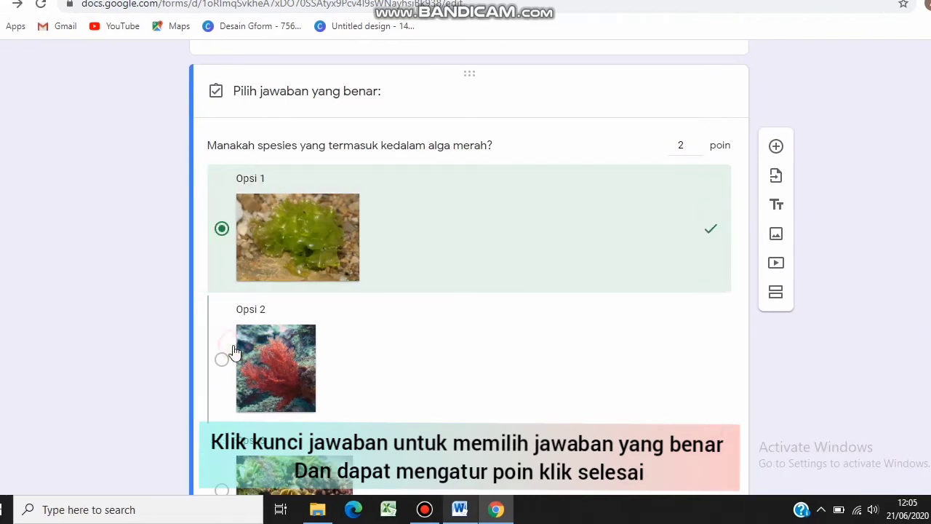
left_click(195, 359)
scroll(190, 164, "down", 2)
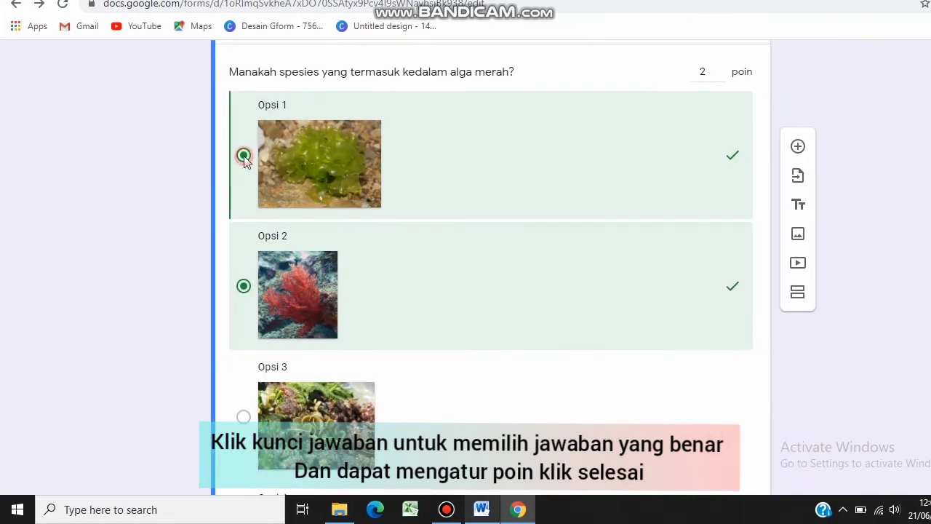
left_click(181, 154)
left_click_drag(927, 337, 928, 400)
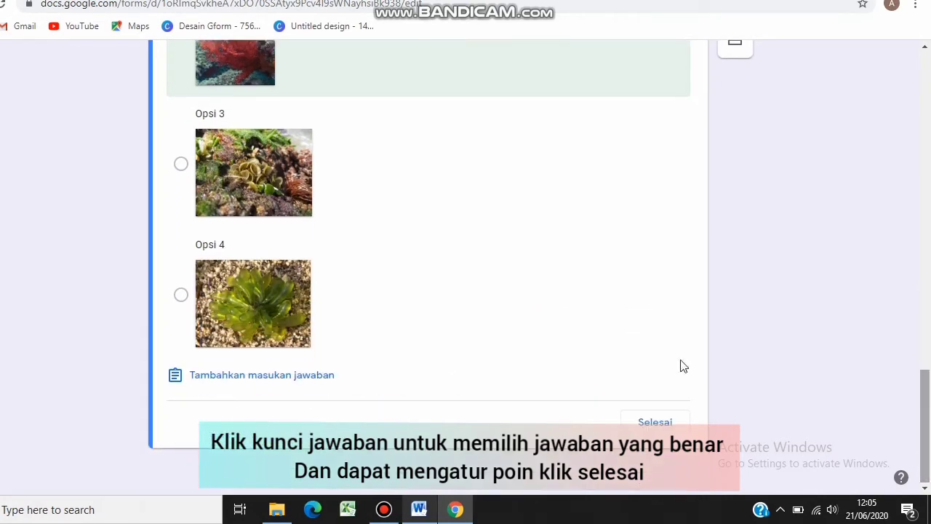
left_click(644, 429)
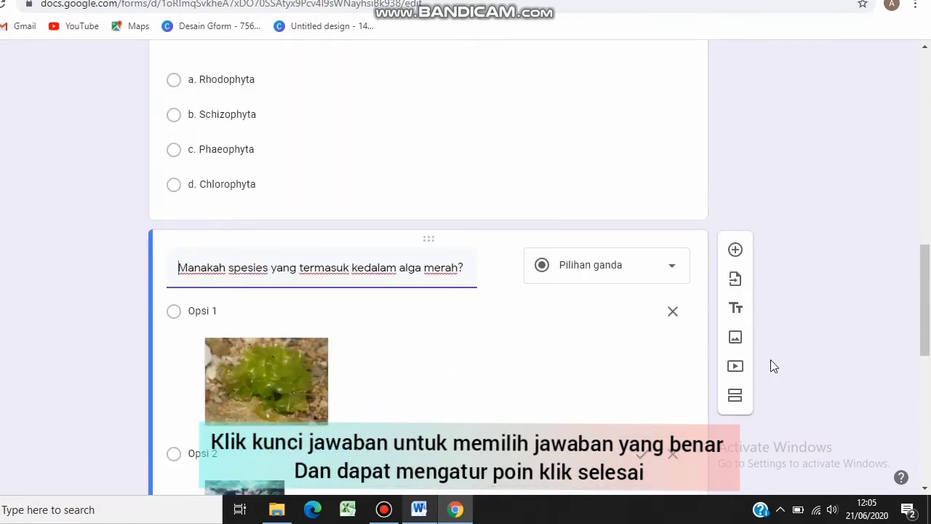
- Make the red algae question required and add a new multiple-choice question below it
left_click_drag(928, 291, 928, 417)
left_click(642, 425)
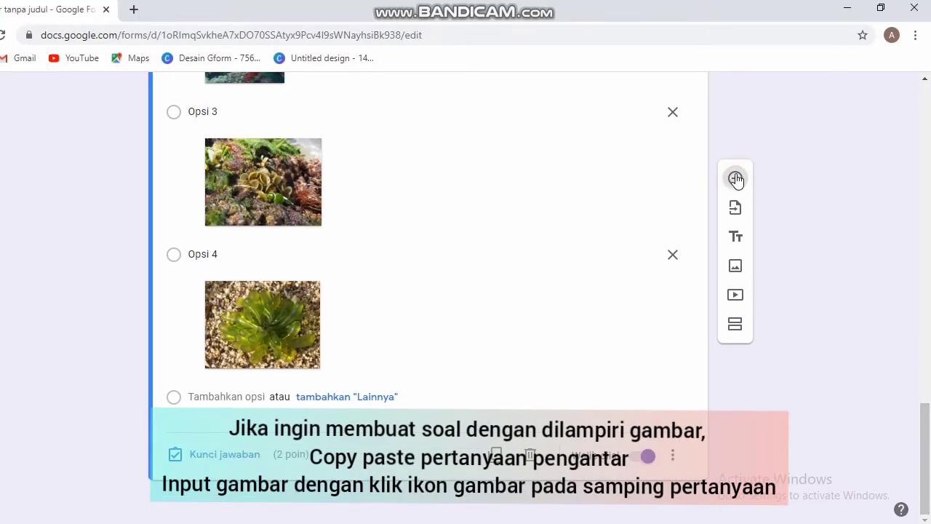
left_click(735, 147)
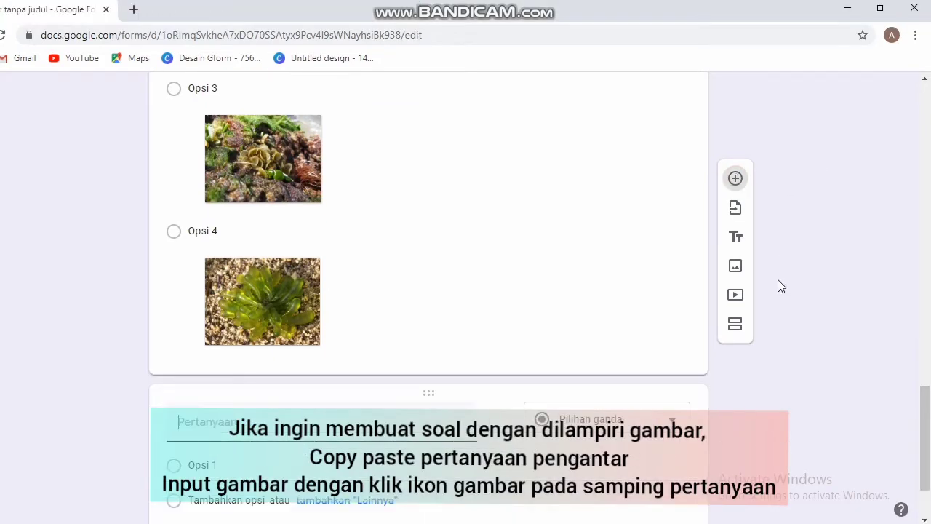
- Copy "Perhatikan Gambar protozoa berikut !" from question 8 of the Word document and paste it as the new question's title
left_click(442, 509)
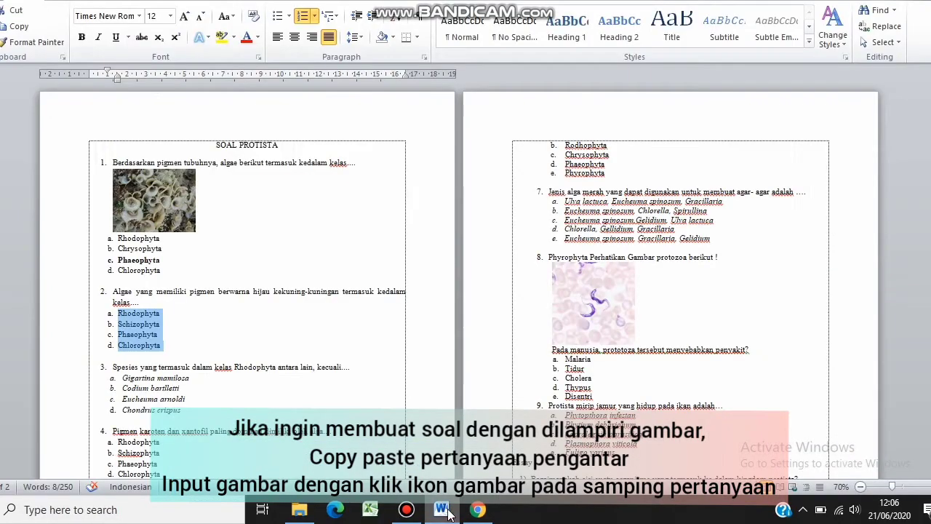
left_click(552, 251)
left_click(715, 258, "shift")
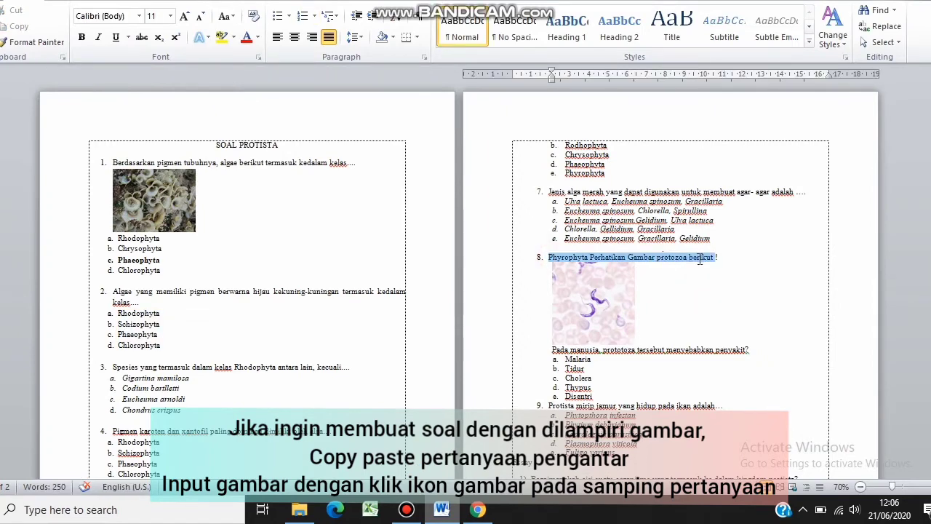
left_click(578, 258)
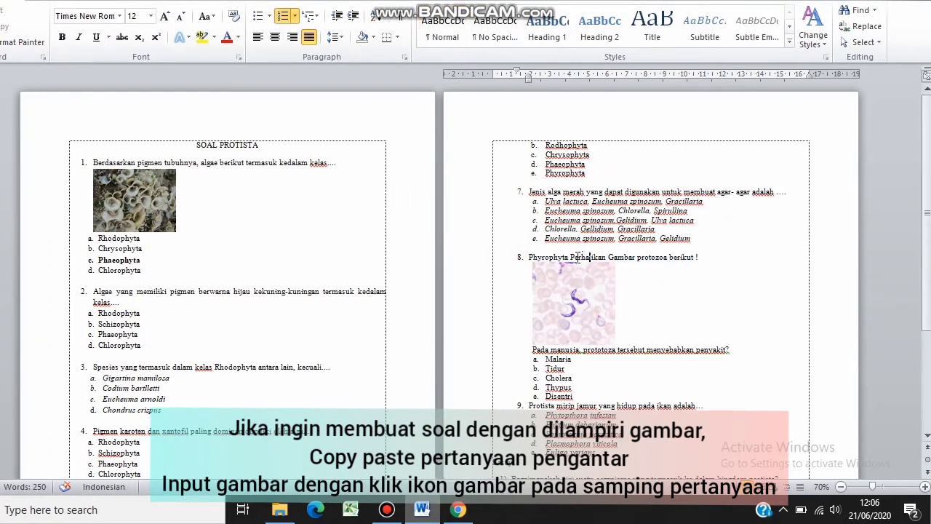
left_click_drag(571, 259, 700, 255)
key("ctrl+c")
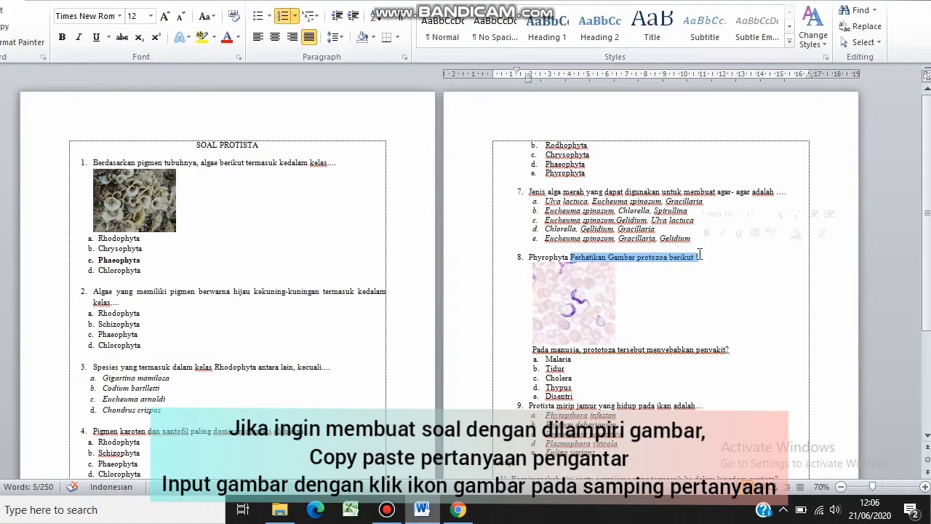
left_click(457, 509)
left_click(234, 391)
key("ctrl+v")
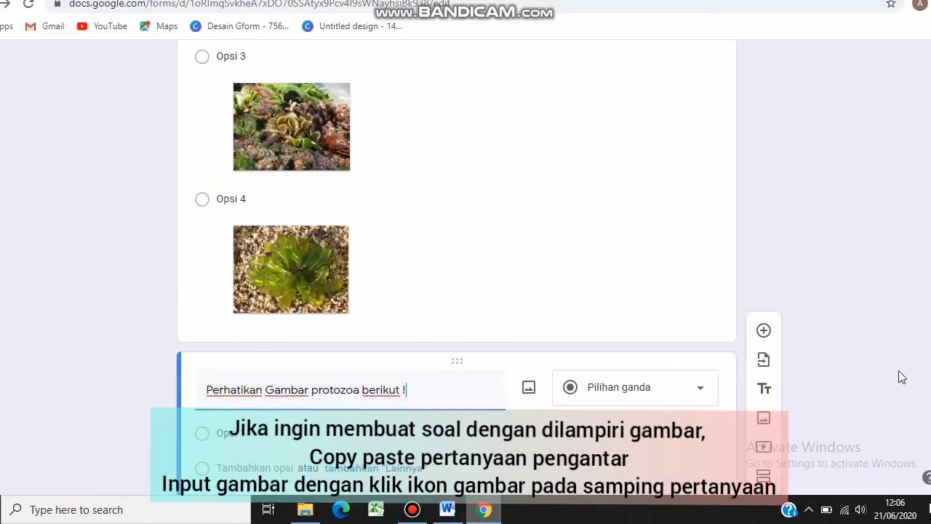
- Upload the purple protozoa picture from the computer's files into the new question
scroll(499, 313, "down", 2)
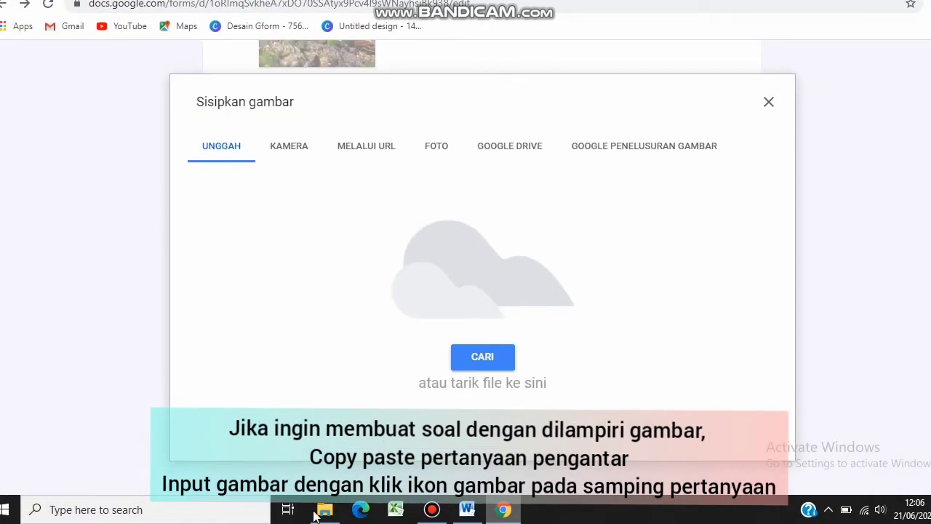
left_click(320, 509)
left_click_drag(150, 86, 490, 291)
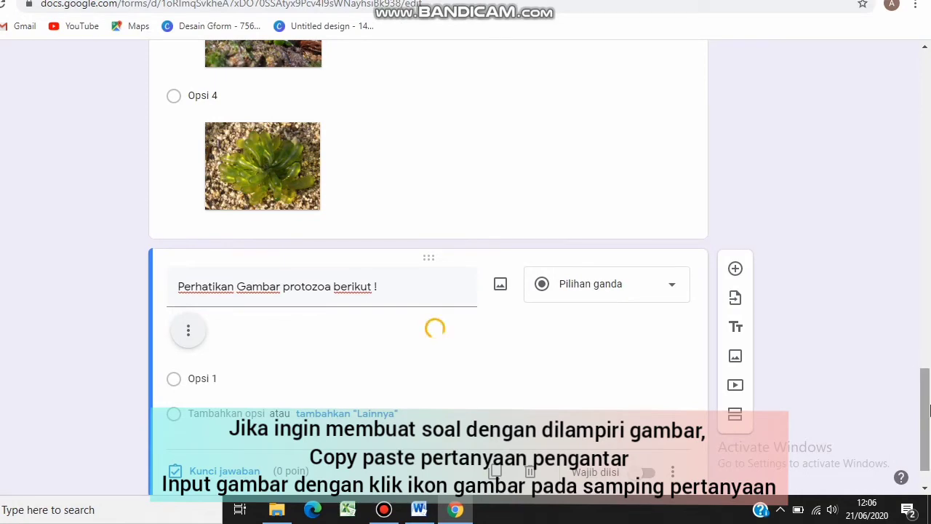
scroll(509, 289, "down", 4)
- Shrink the protozoa picture to a little over half its width and align it to the centre
left_click(507, 244)
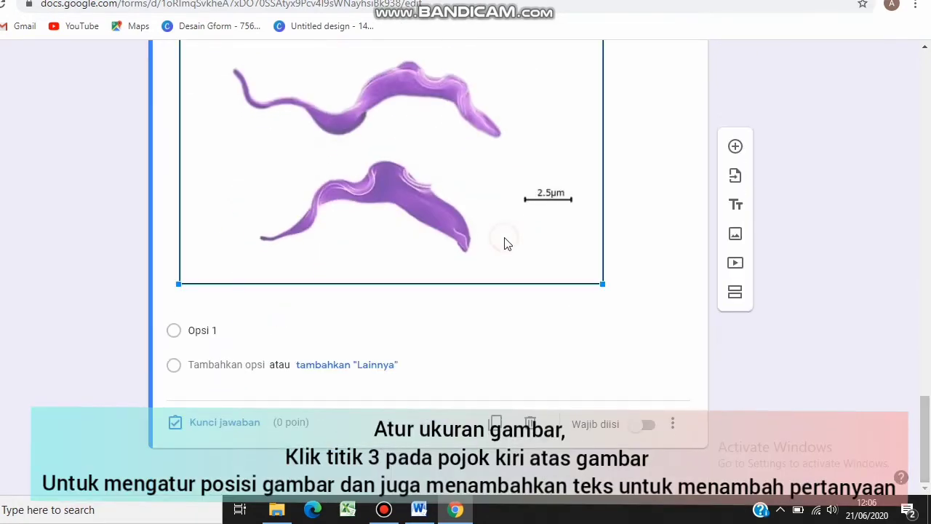
left_click_drag(598, 283, 426, 139)
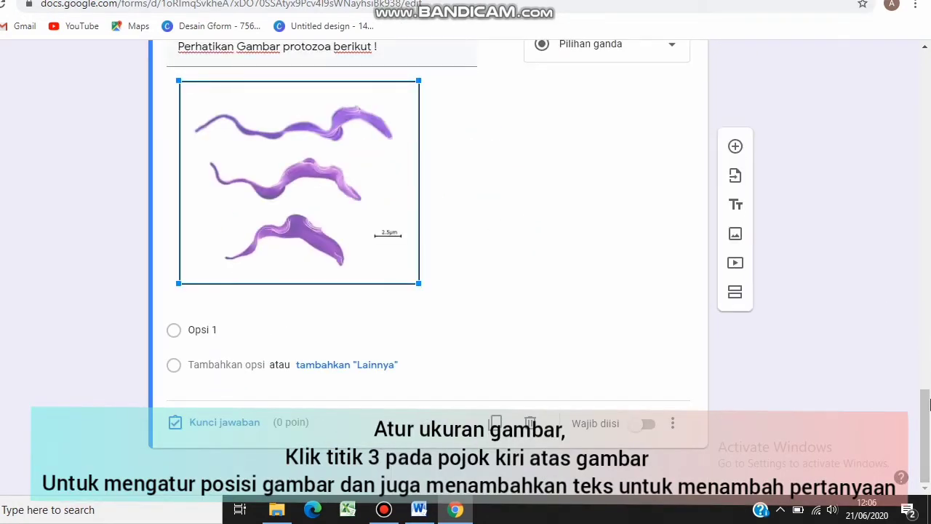
scroll(927, 394, "up", 1)
scroll(928, 393, "up", 2)
left_click(189, 213)
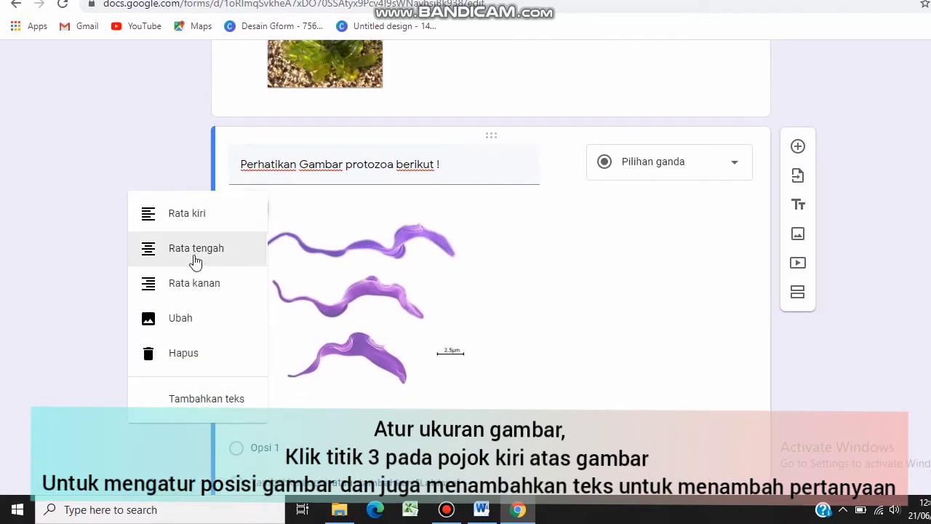
left_click(195, 255)
- Align the protozoa picture to the right and return it to centre alignment
left_click(385, 217)
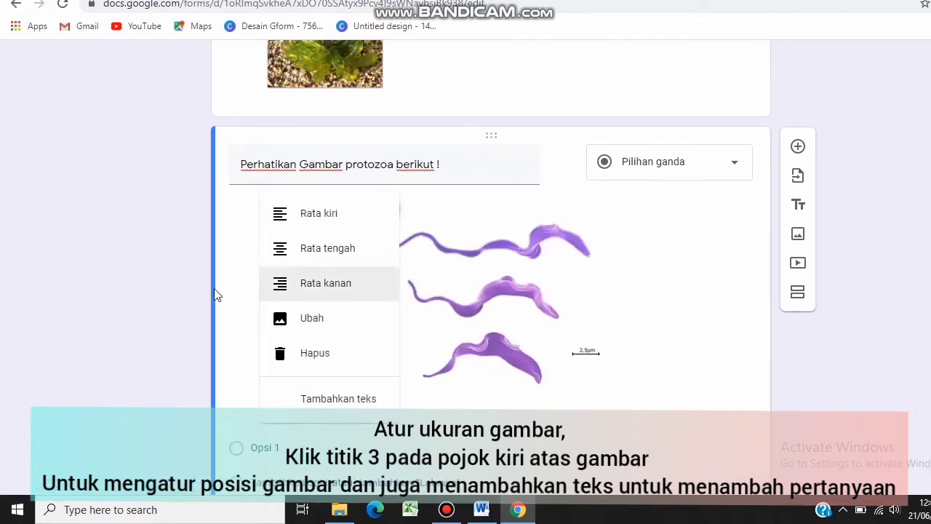
left_click(329, 291)
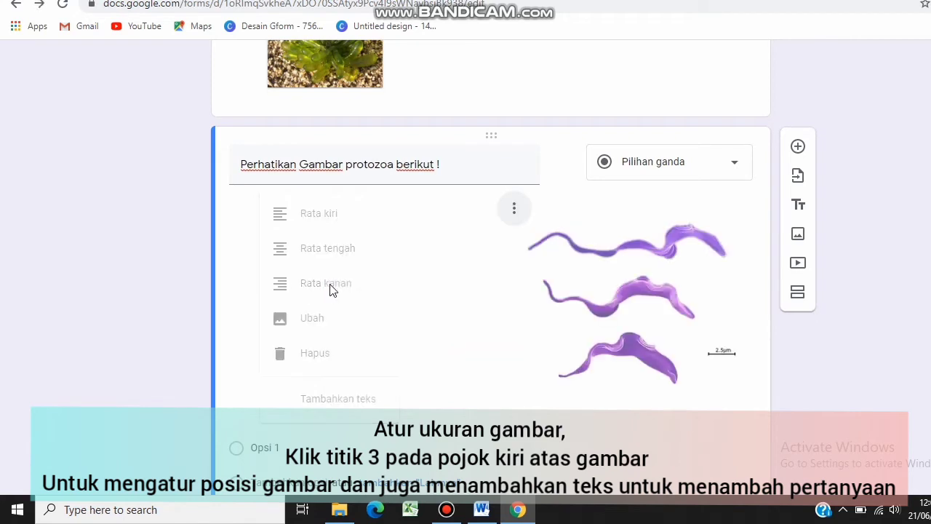
left_click(524, 216)
left_click(465, 262)
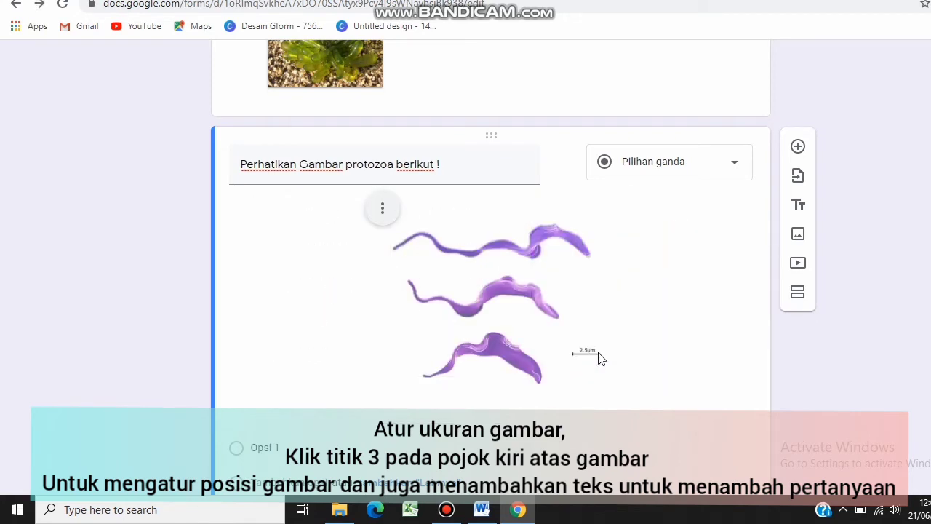
- Add a caption text under the protozoa picture, copying "Pada manusia, prototoza tersebut menyebabkan penyakit?" from question 8 of the Word document
left_click(385, 218)
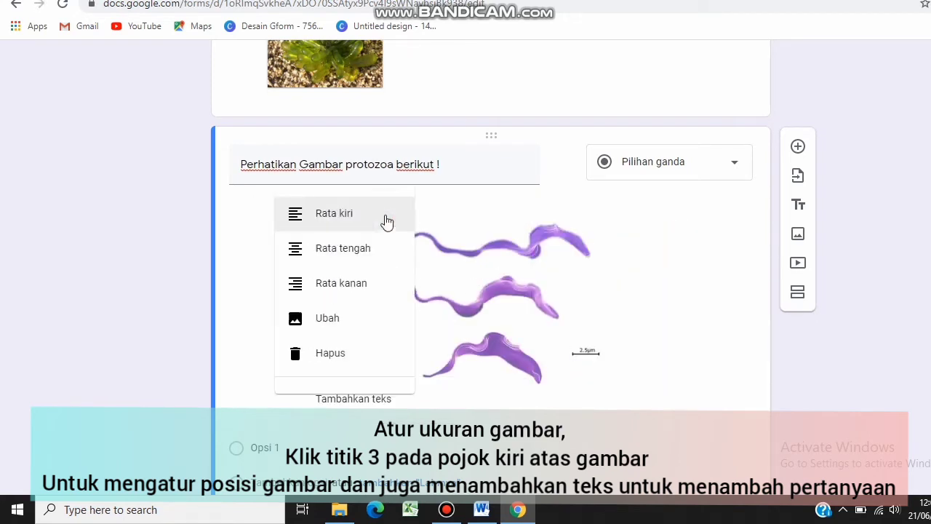
left_click(327, 398)
left_click(494, 514)
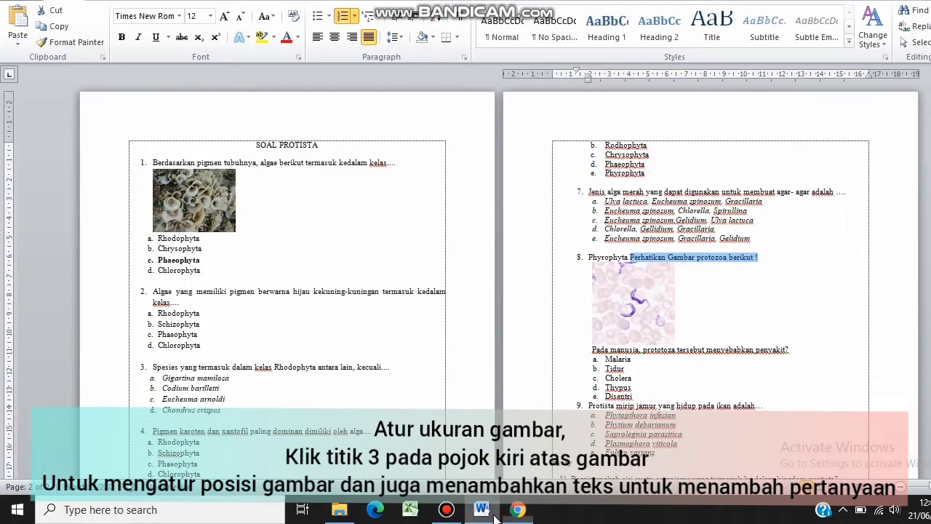
left_click(676, 358)
left_click_drag(641, 350, 789, 350)
right_click(755, 352)
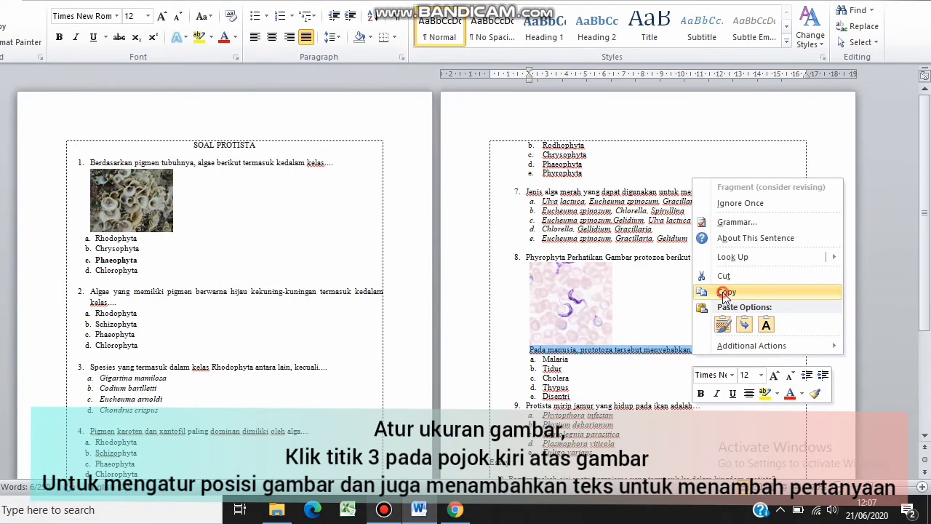
left_click(725, 293)
left_click(455, 509)
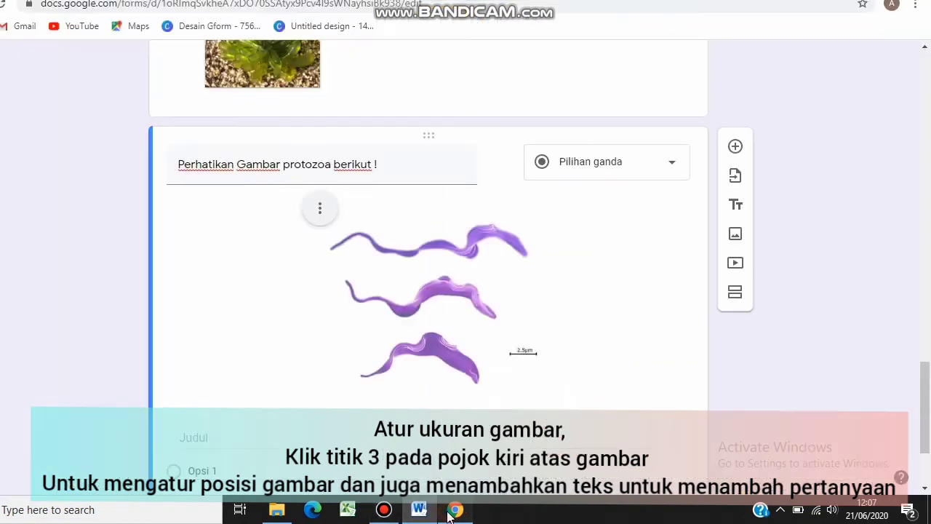
left_click(202, 436)
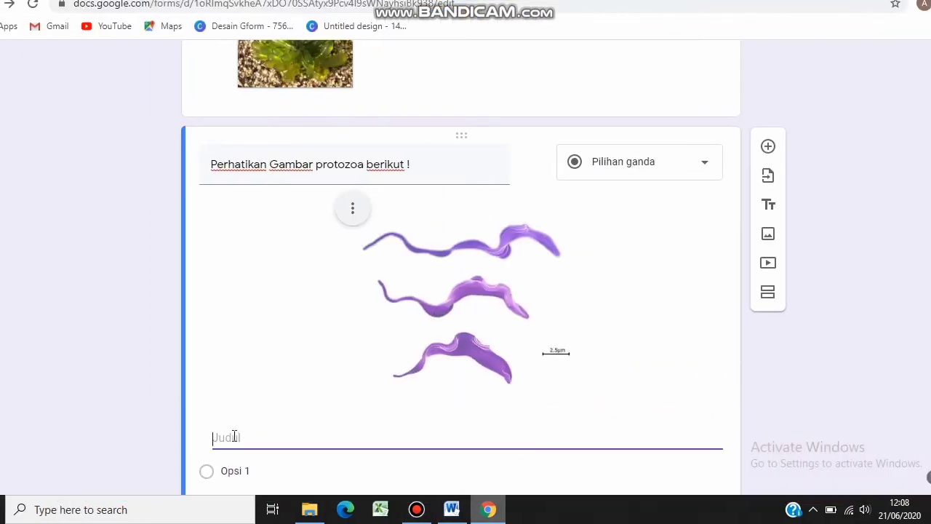
key("ctrl+v")
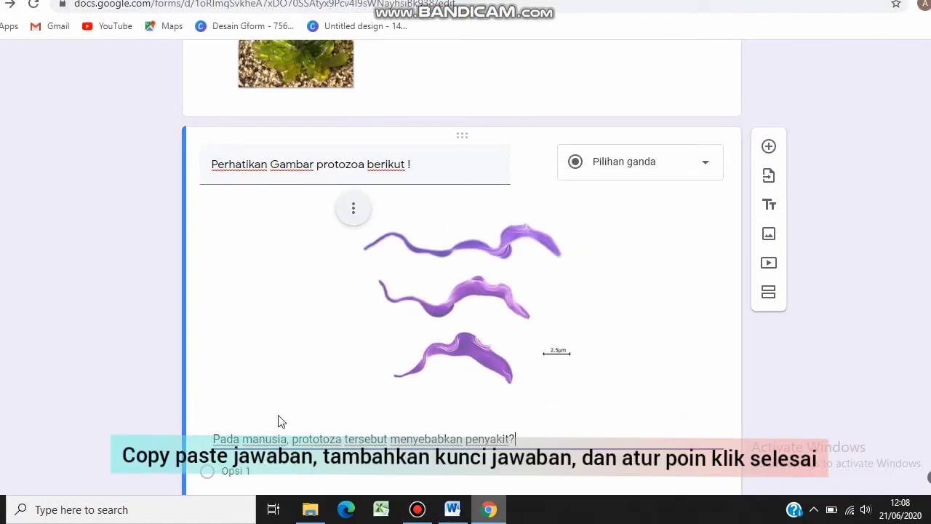
- Copy the answers Malaria, Tidur, Cholera and Thypus from question 8 of the Word document and paste them as the question's options
scroll(927, 451, "down", 2)
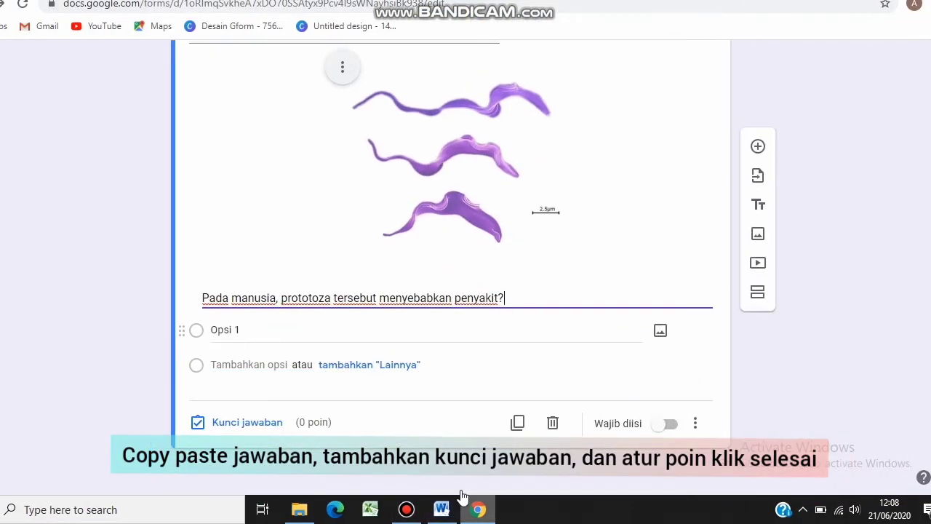
left_click(418, 510)
left_click(572, 368)
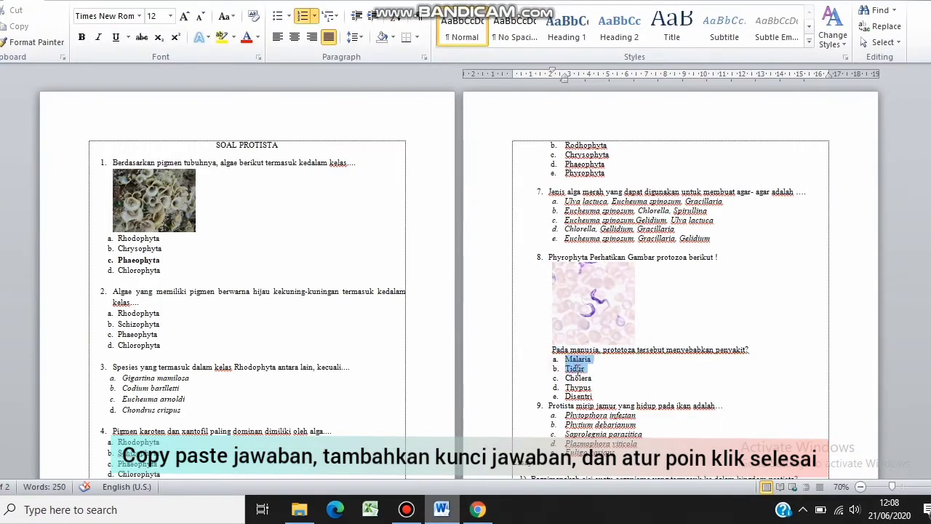
right_click(593, 393)
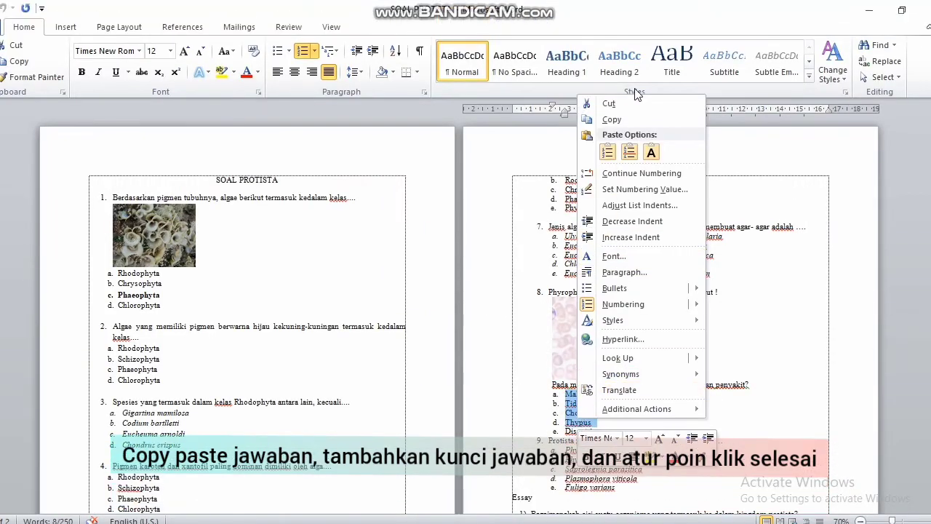
left_click(613, 120)
left_click(483, 509)
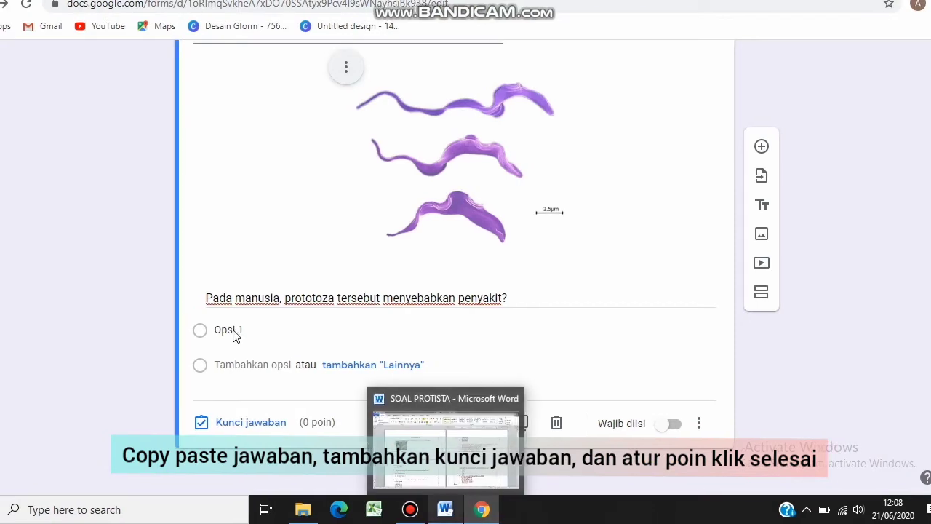
left_click(234, 331)
key("ctrl+v")
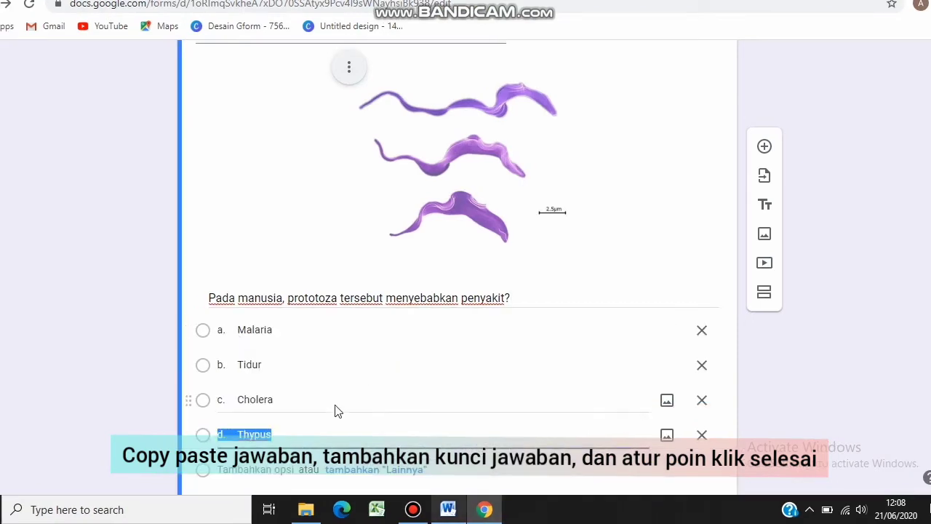
- Set "b. Tidur" as the correct answer worth 2 points and make the protozoa question required
scroll(256, 420, "down", 2)
left_click(256, 420)
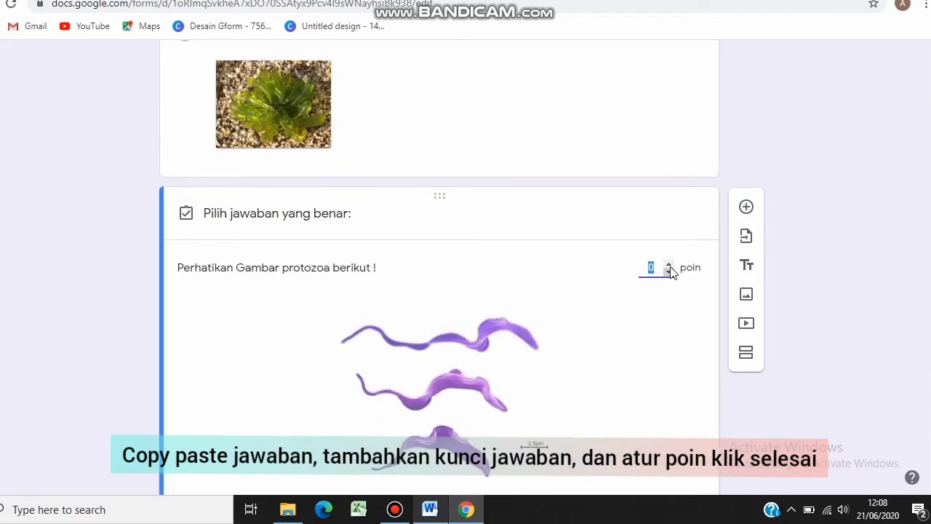
scroll(720, 283, "down", 4)
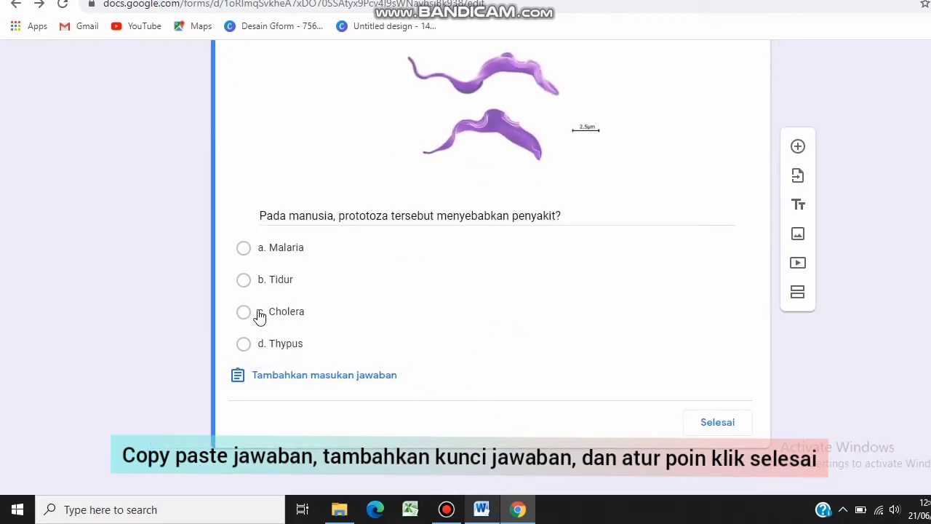
left_click(244, 278)
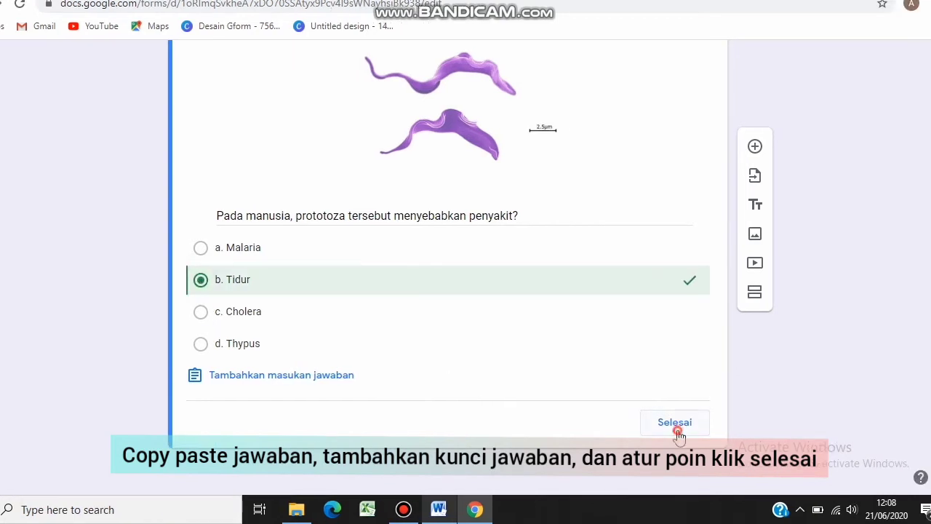
left_click(717, 423)
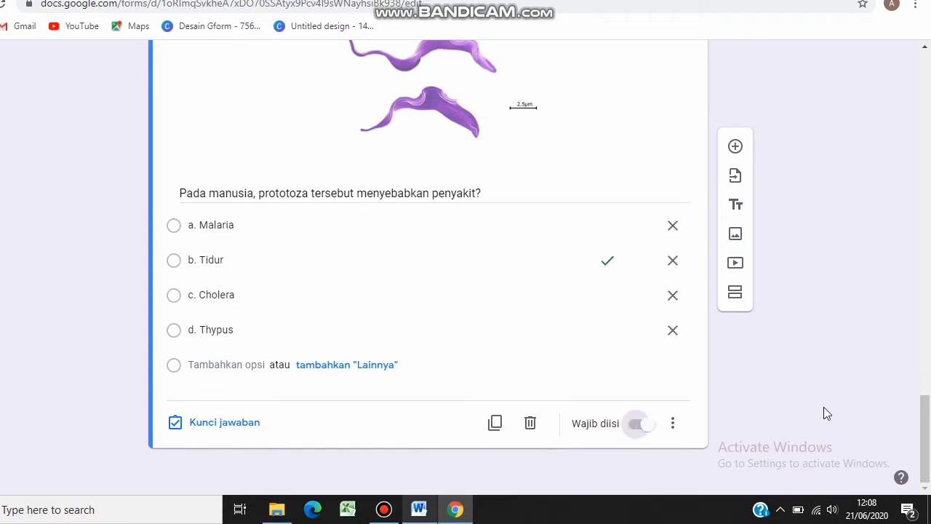
left_click(645, 423)
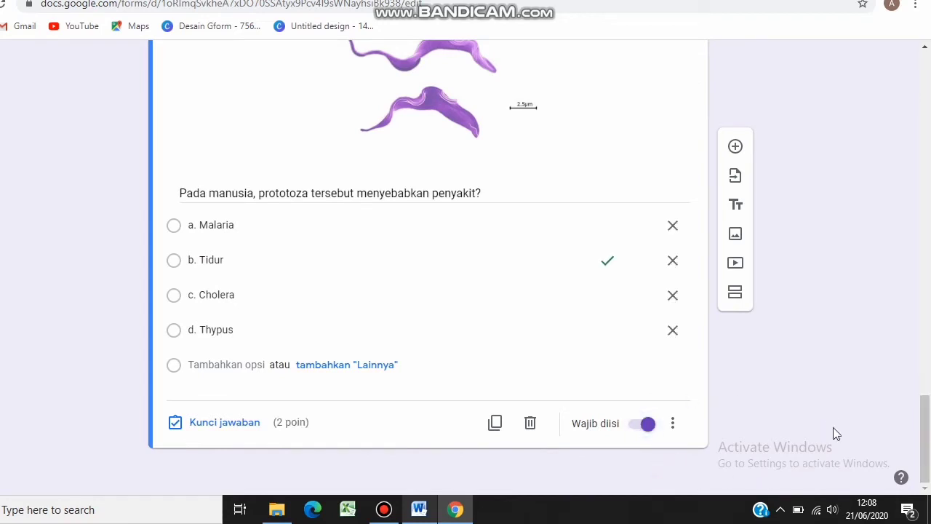
- Add a third section titled "Essay" with the description "Jawablah pertanyaan berikut dengan benar dan tepat!"
left_click(735, 291)
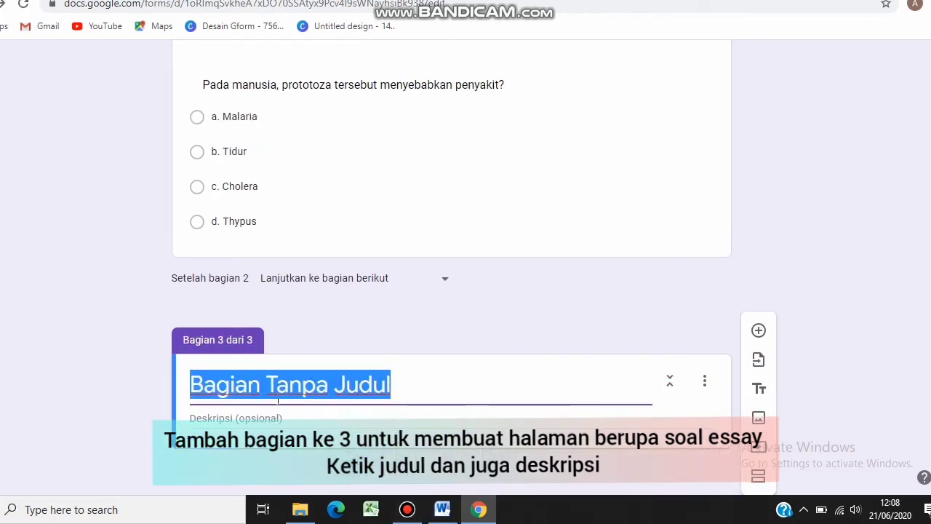
type("Essay")
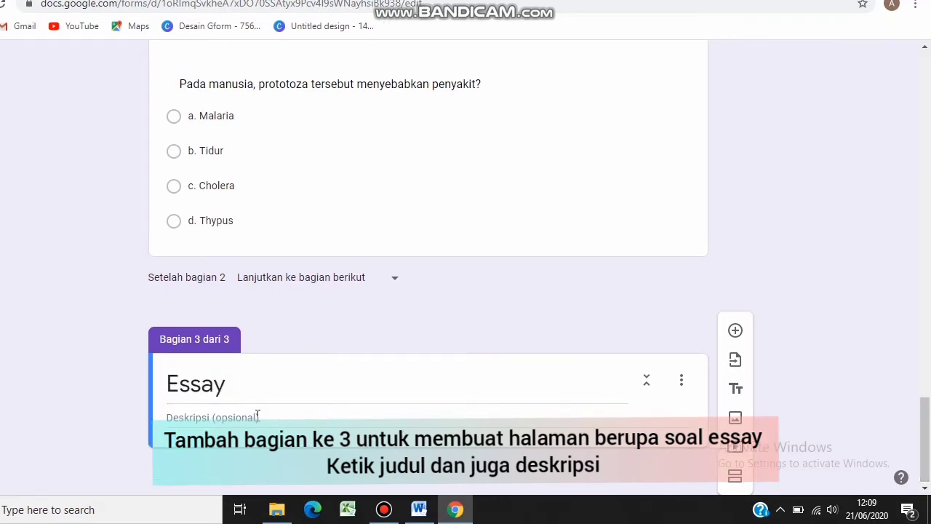
left_click(257, 416)
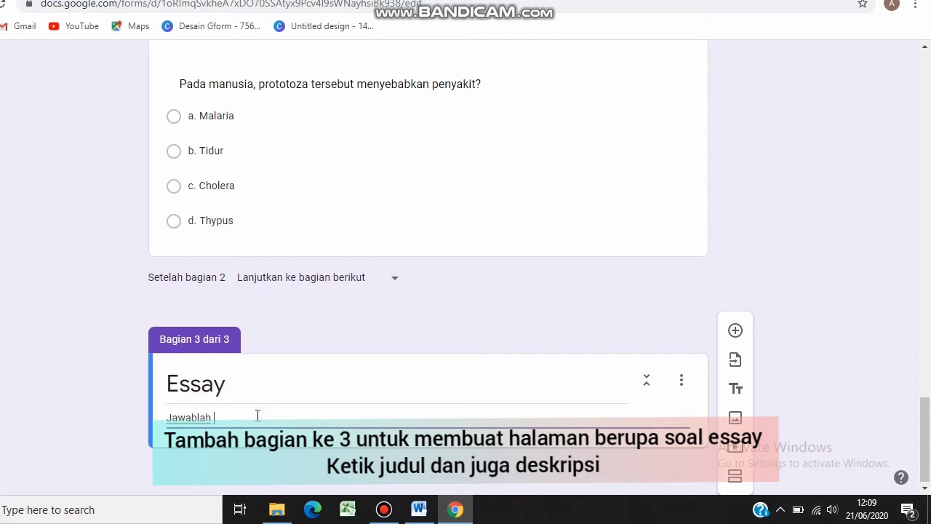
type("Jawablah pertanyaan b")
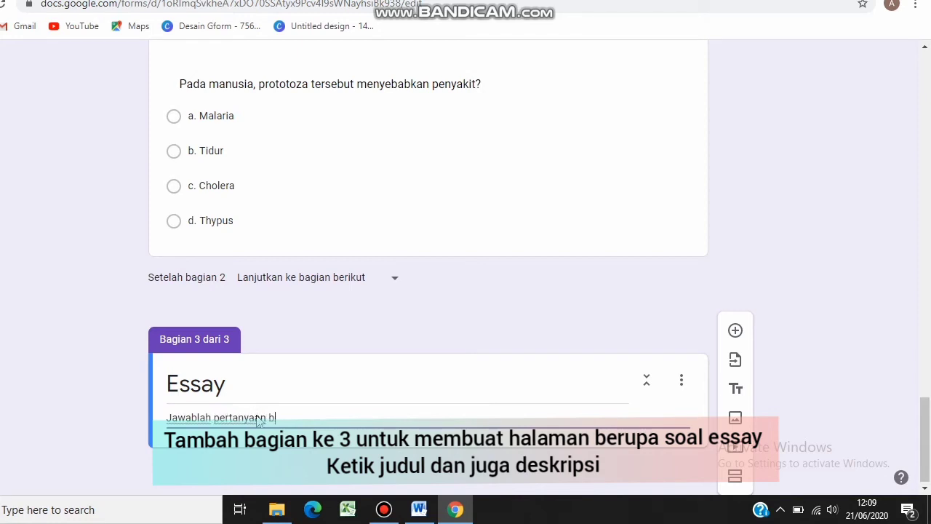
type("erikut dengan benar dan tepa")
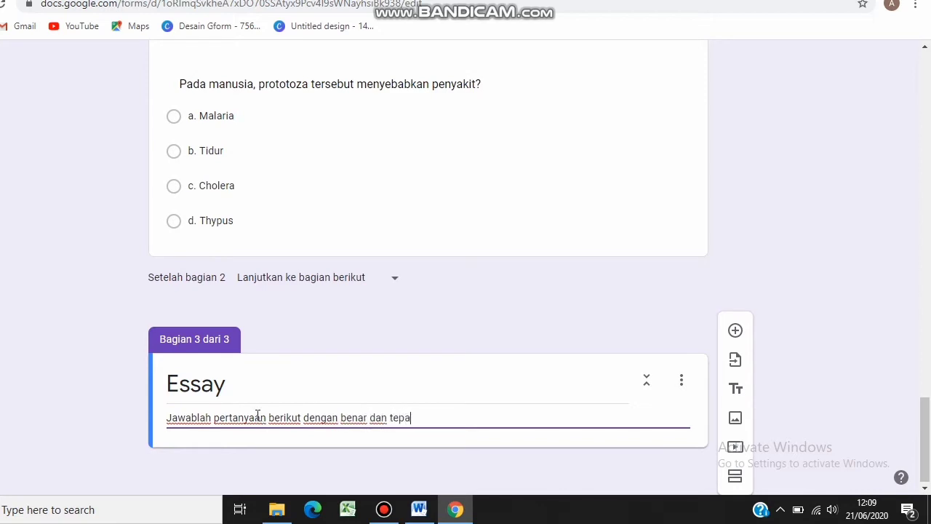
type("!")
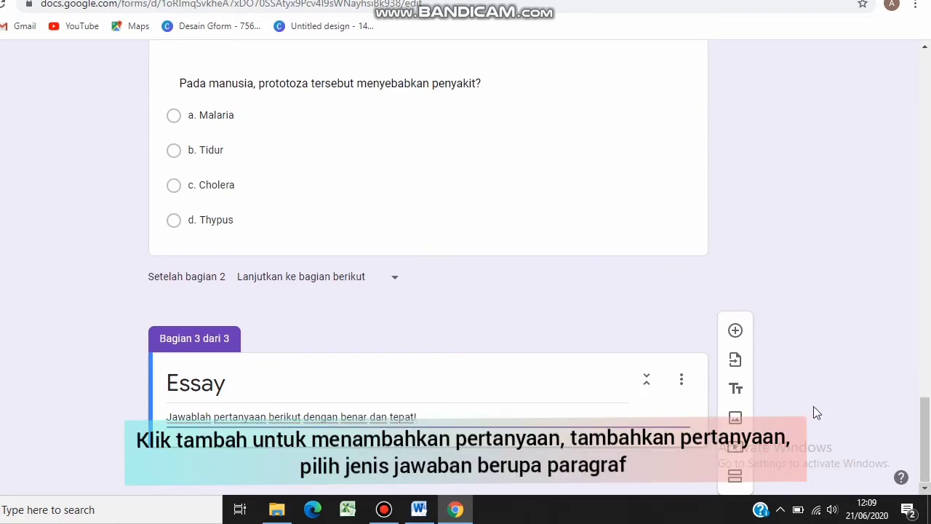
- Add a question to the Essay section and paste in essay question 1, "Bagaimanakah ciri suatu organisme yang termasuk ke dalam kingdom protista?", from the Word document
left_click(733, 332)
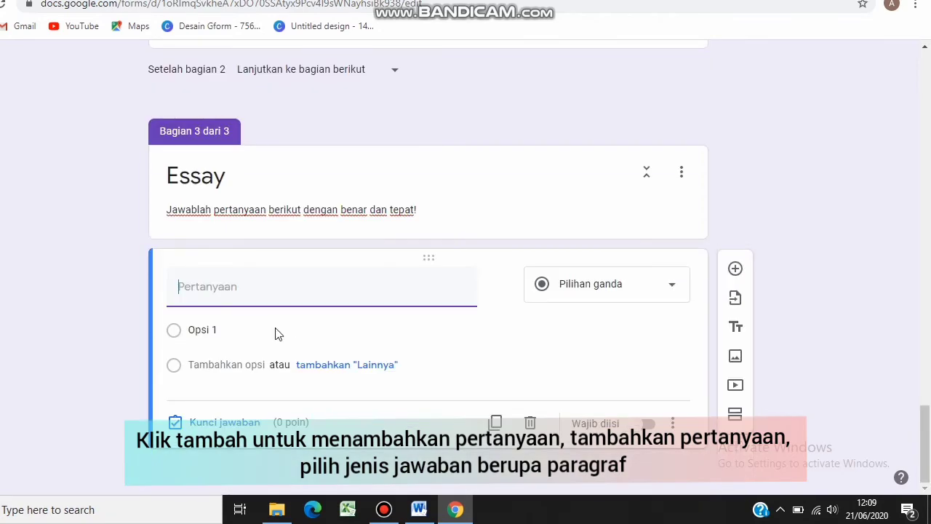
left_click(419, 509)
left_click(512, 311)
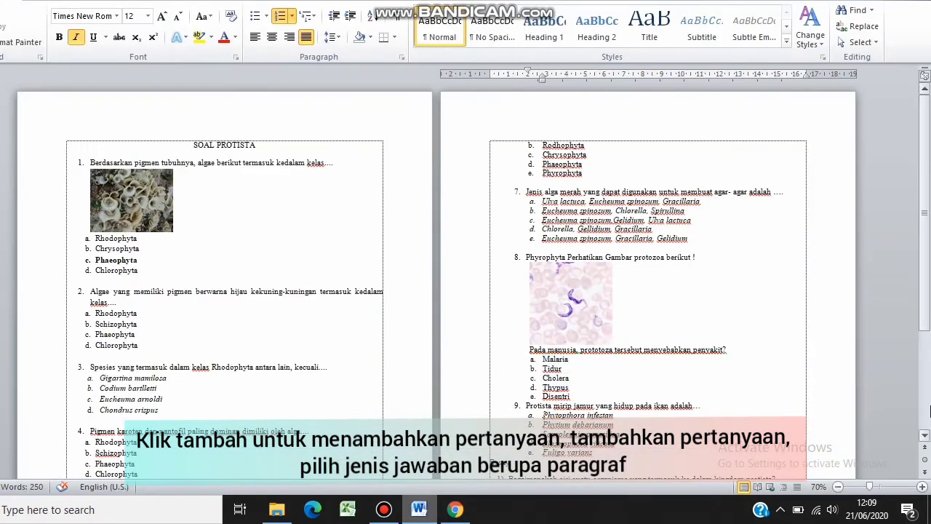
left_click_drag(924, 270, 924, 362)
left_click_drag(506, 321, 790, 323)
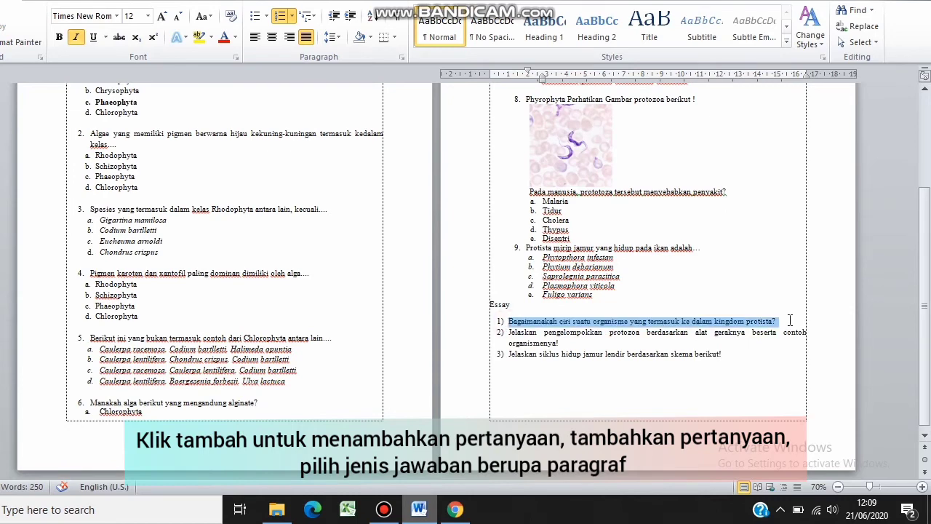
right_click(756, 328)
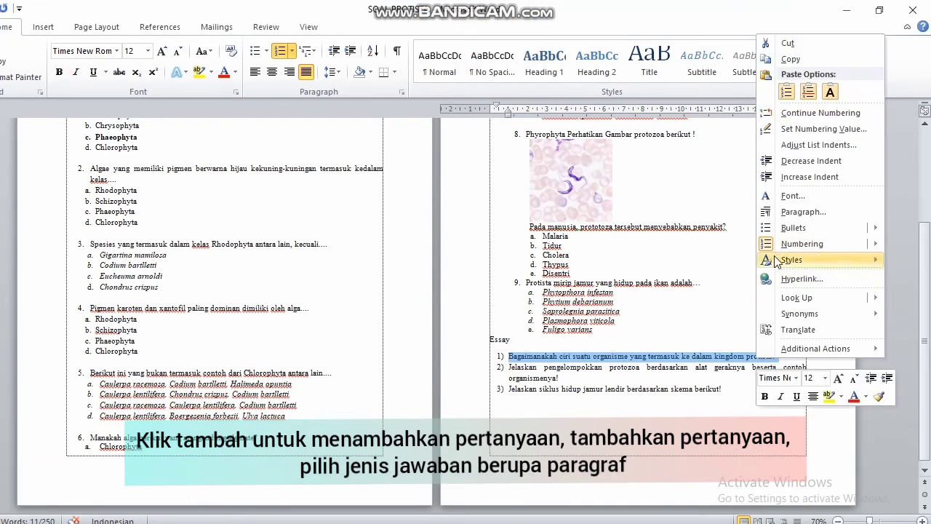
left_click(779, 24)
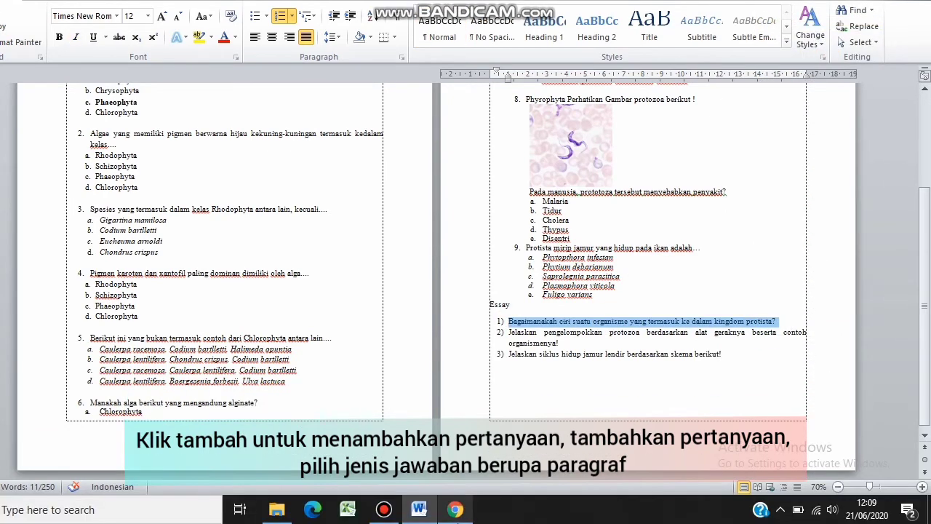
left_click(462, 513)
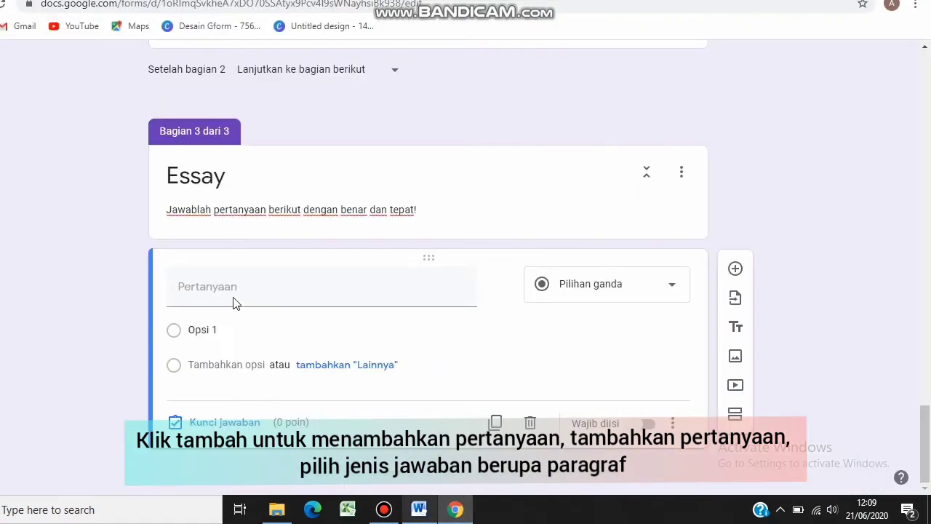
left_click(233, 293)
key("ctrl+v")
- Remove the "1)" numbering from the essay question's title and change its answer type to Paragraf
left_click(208, 286)
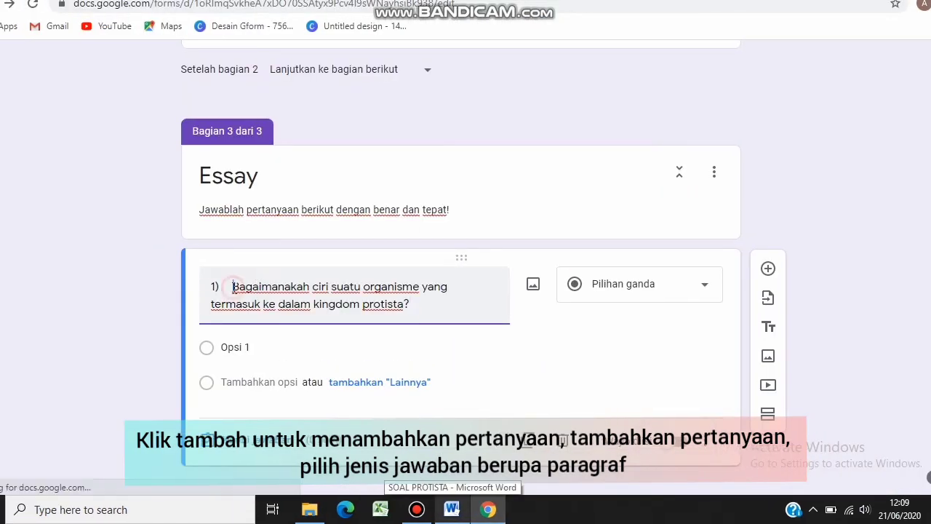
key("BackSpace")
key("BackSpace")
key("BackSpace")
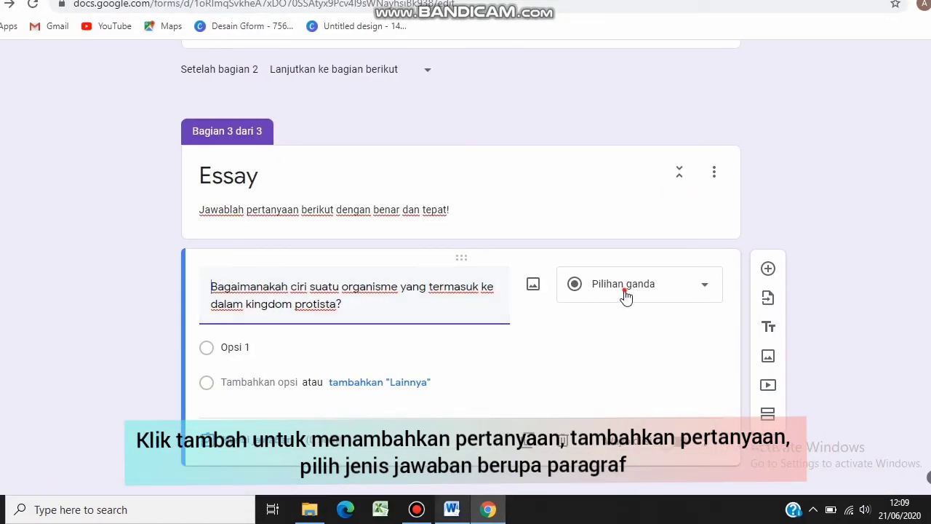
left_click(625, 294)
left_click(618, 129)
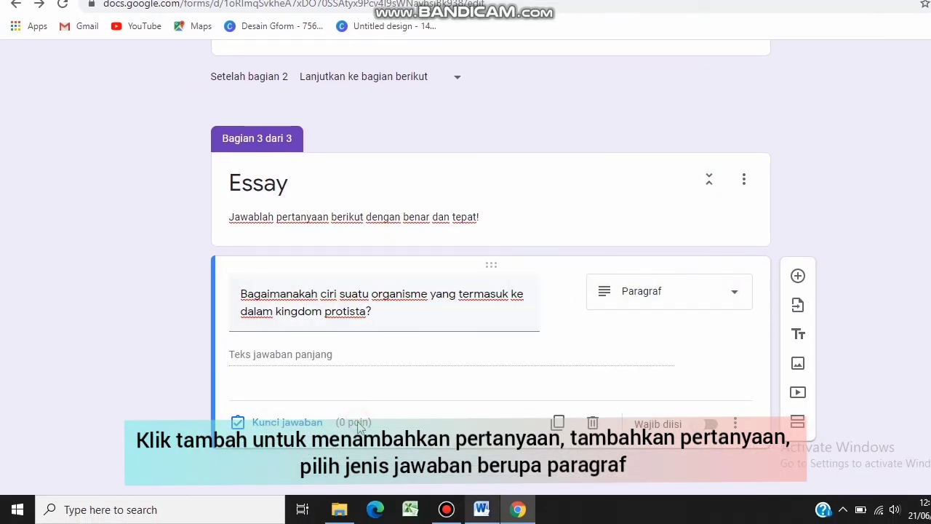
- Set the essay question's score to 4 points in its answer key
left_click(288, 426)
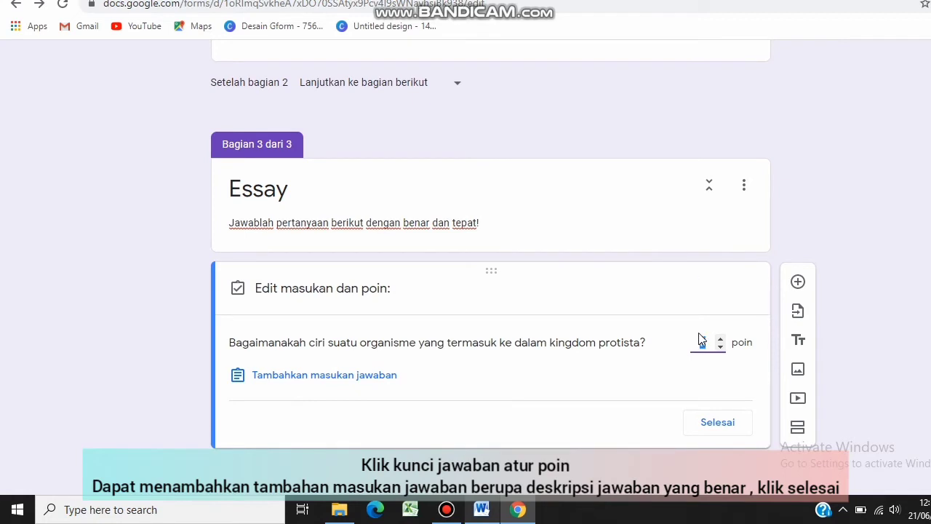
left_click(683, 428)
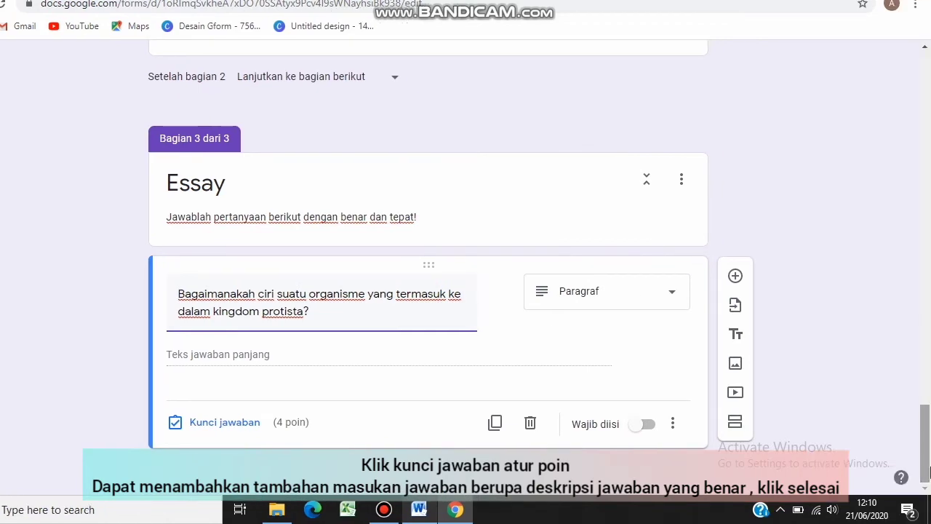
left_click_drag(925, 440, 928, 70)
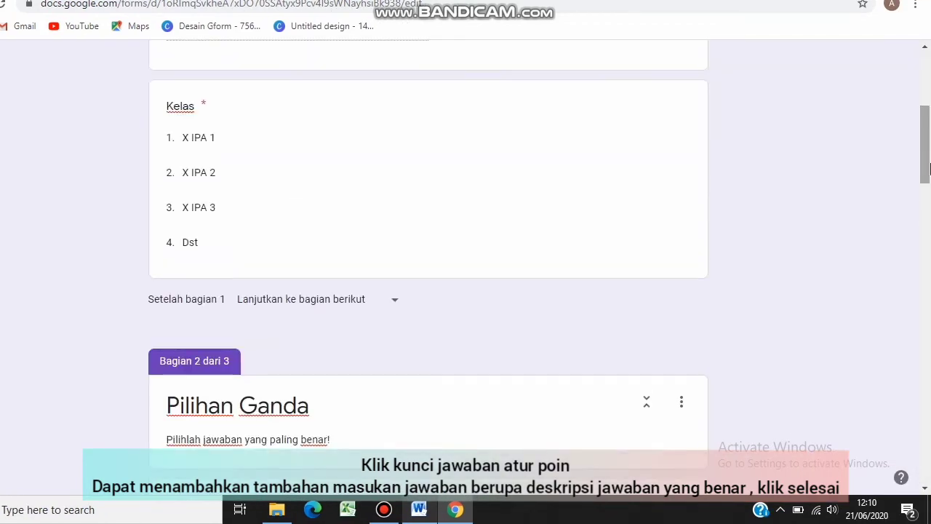
left_click_drag(928, 106, 925, 473)
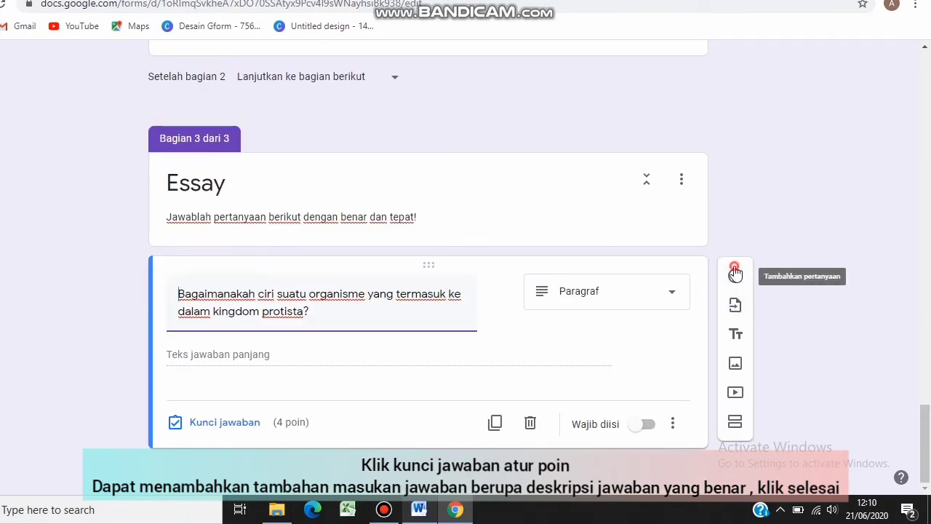
left_click(735, 275)
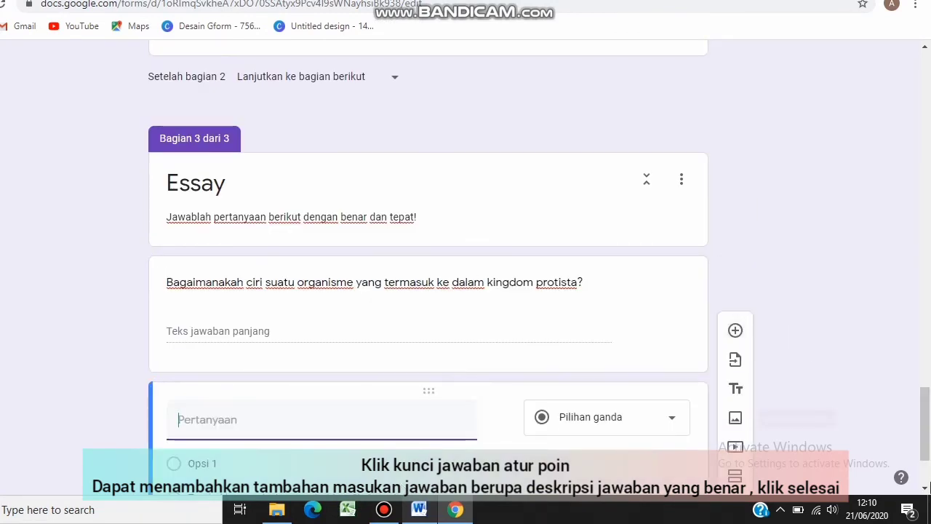
left_click(530, 422)
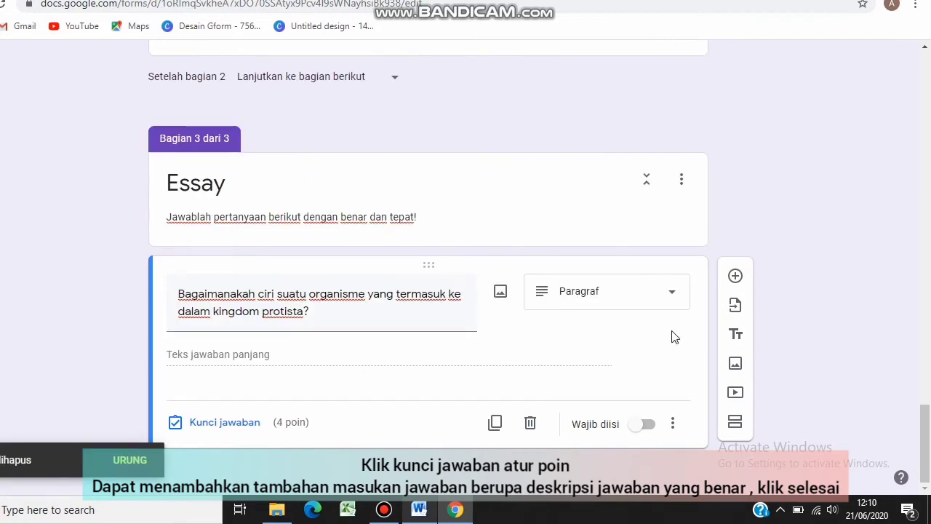
- Add a question below the Nama question in section 1 and set its answer type to Tanggal
left_click_drag(929, 302, 929, 135)
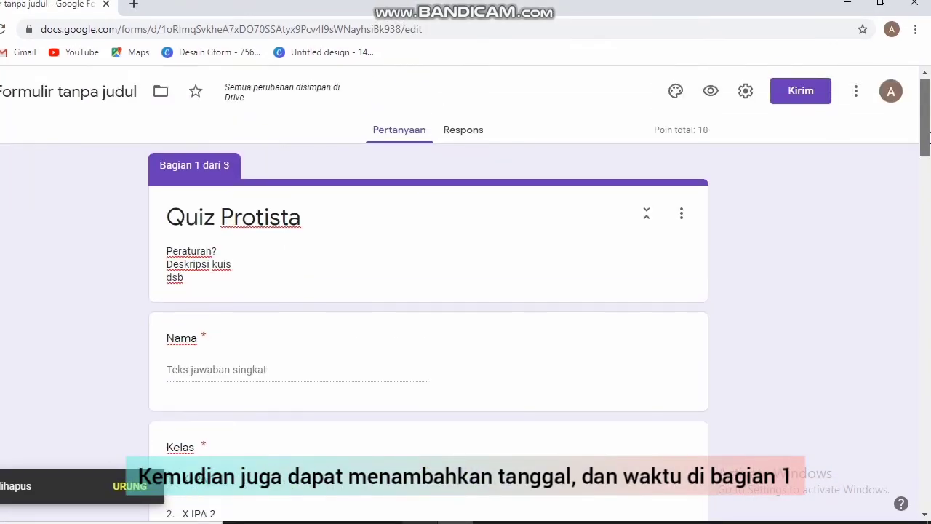
scroll(617, 203, "down", 3)
scroll(682, 229, "up", 3)
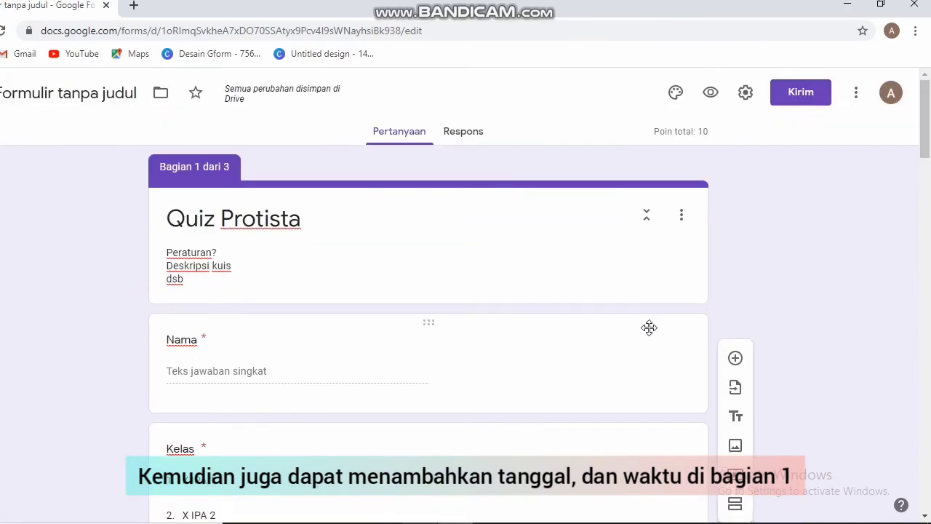
left_click(702, 332)
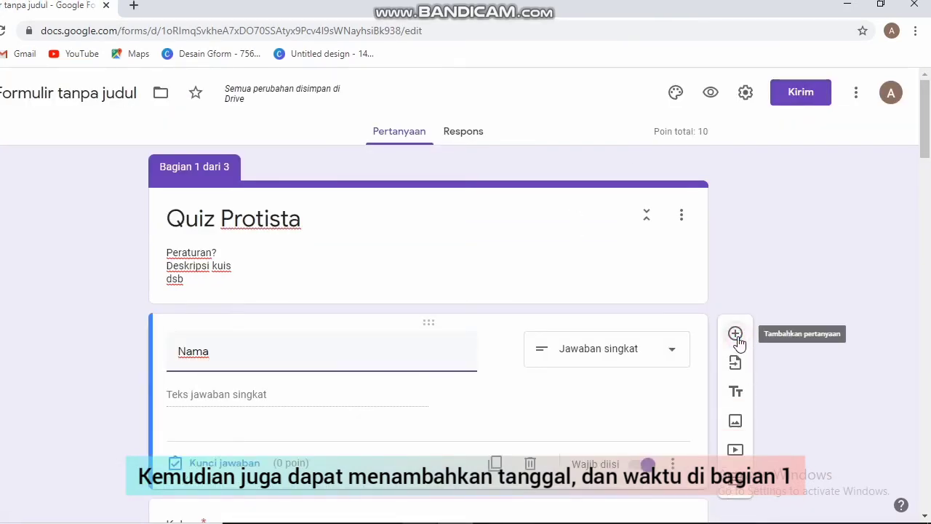
left_click(735, 336)
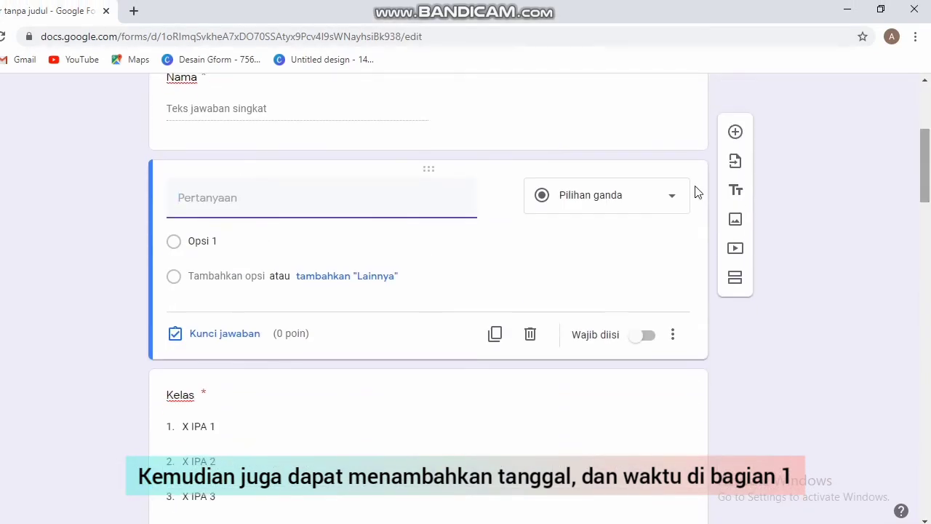
left_click(577, 210)
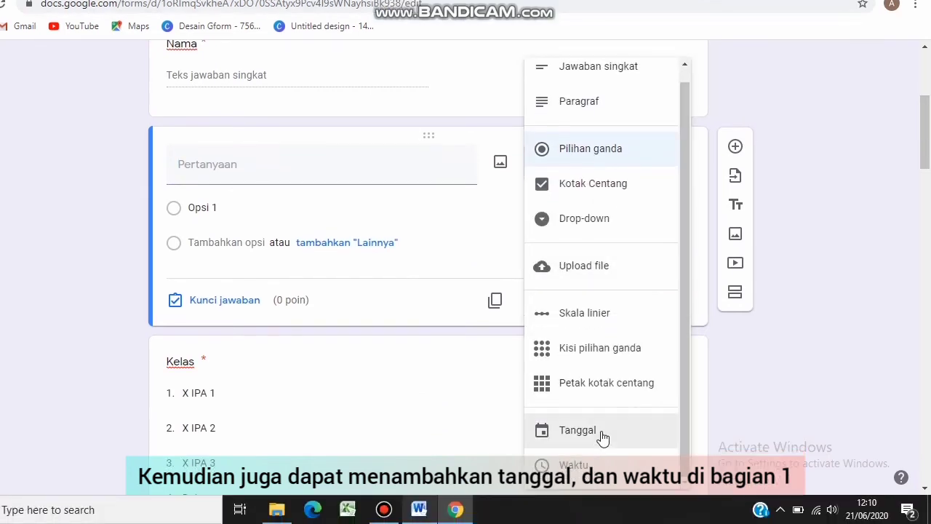
left_click(611, 430)
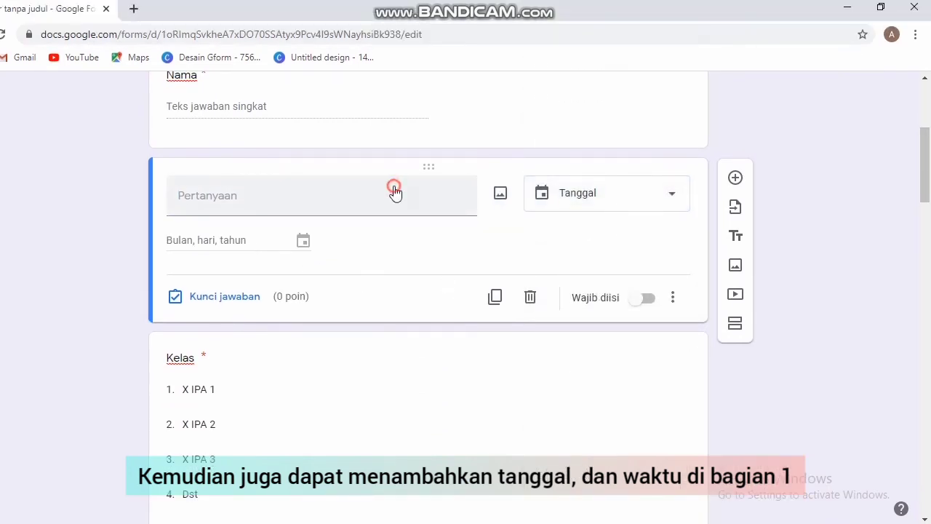
- Title the date question "Tanggal Pelaksanaan Quiz" and make it required
left_click(394, 191)
type("Tn")
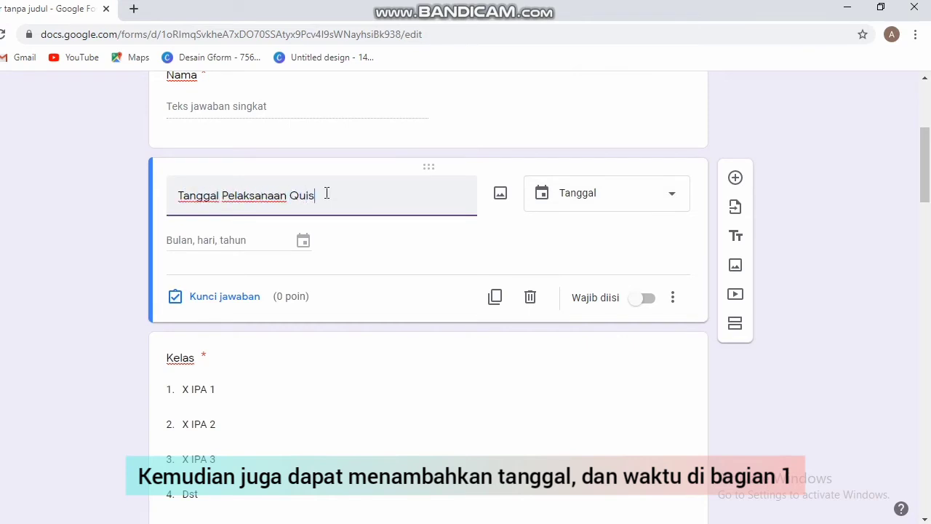
left_click(637, 299)
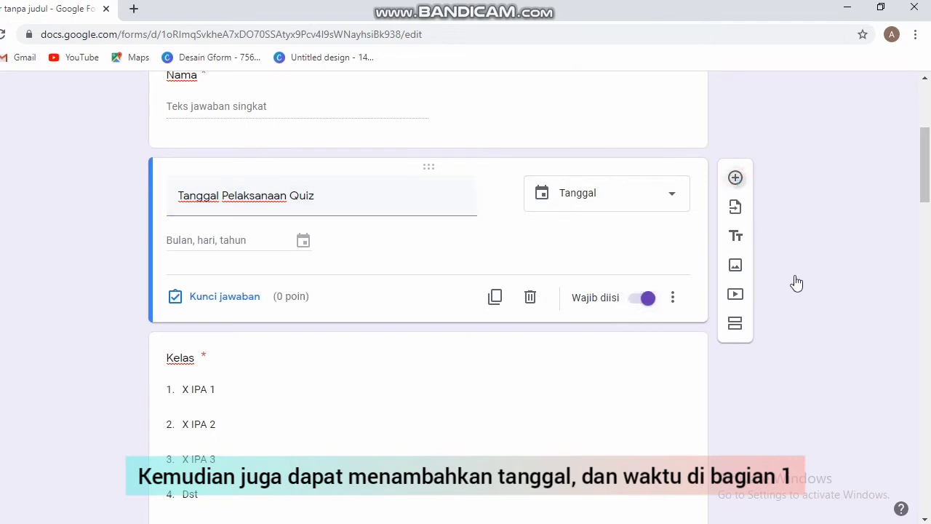
- Add a required question titled "Waktu pengerjaan Quiz" below the date question, with the answer type Waktu
left_click(735, 178)
type("Waktu pengerja")
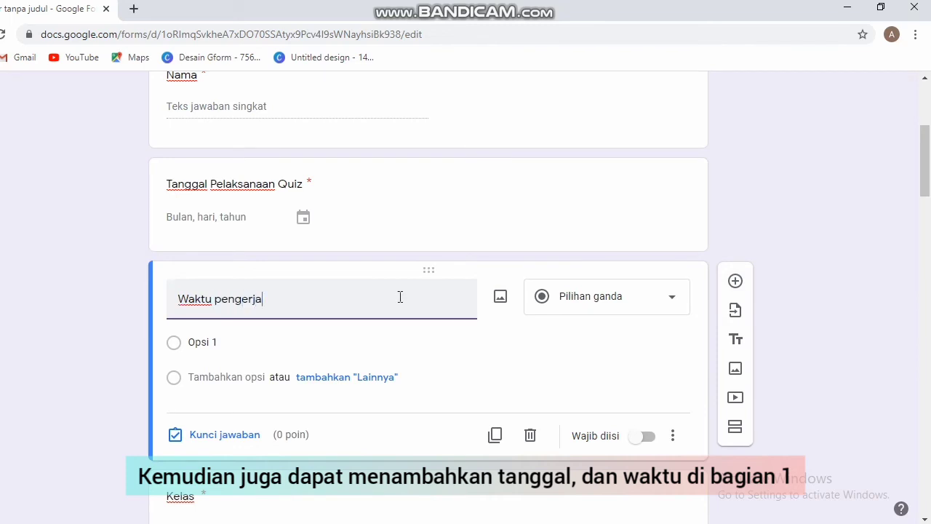
type("an Quiz")
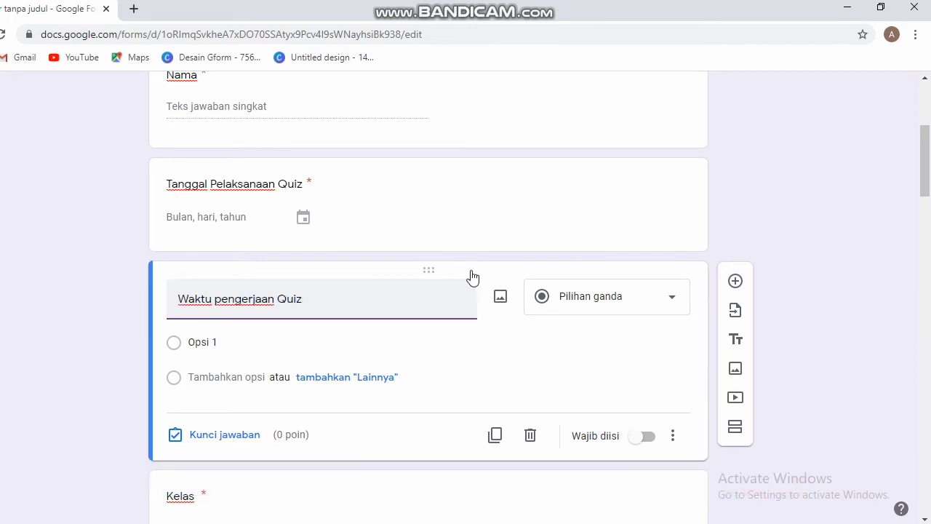
left_click(592, 314)
left_click(581, 480)
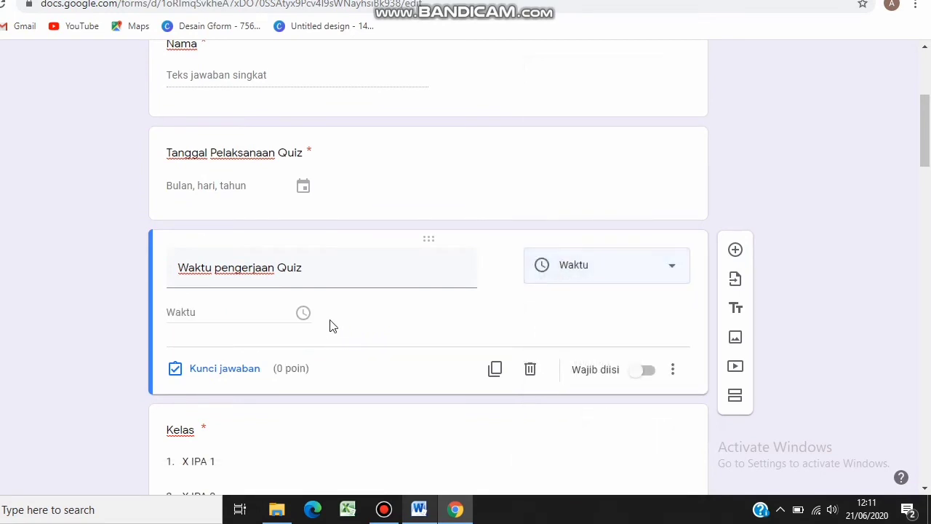
scroll(928, 186, "down", 2)
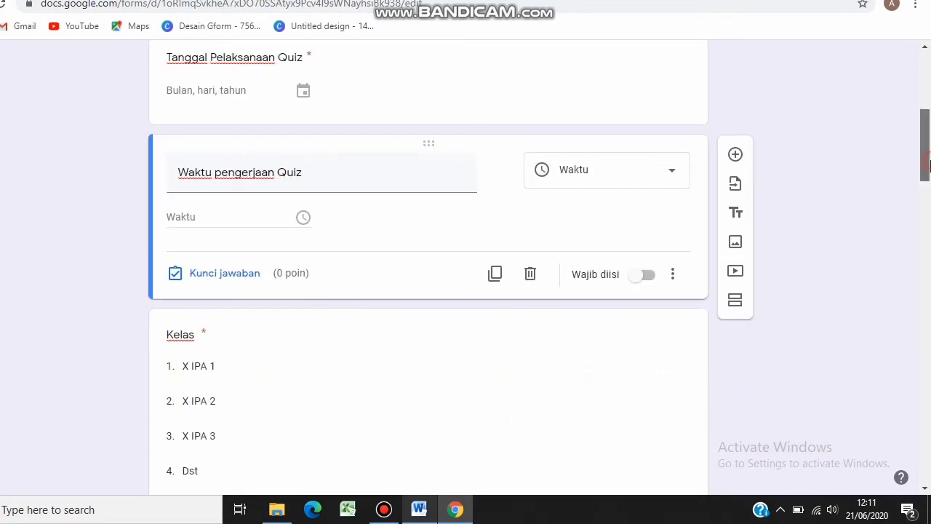
left_click(640, 123)
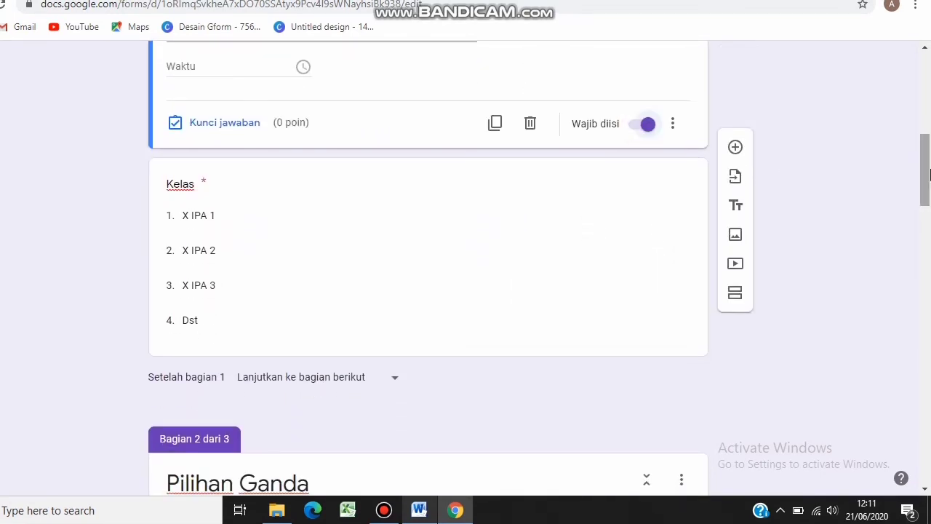
- Add a fourth section after the essay question and title it "Self Assesment"
scroll(928, 149, "down", 4)
left_click(928, 149)
left_click_drag(928, 149, 928, 463)
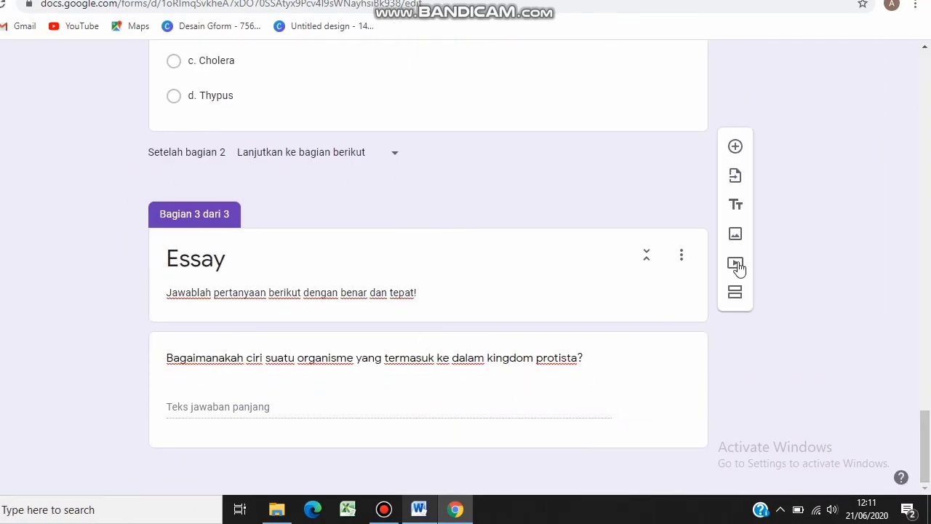
left_click(639, 392)
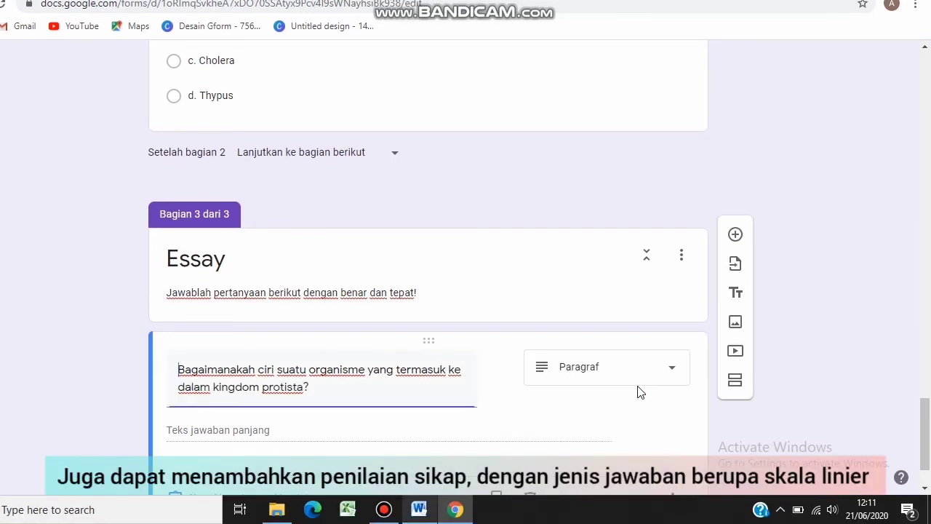
left_click(735, 473)
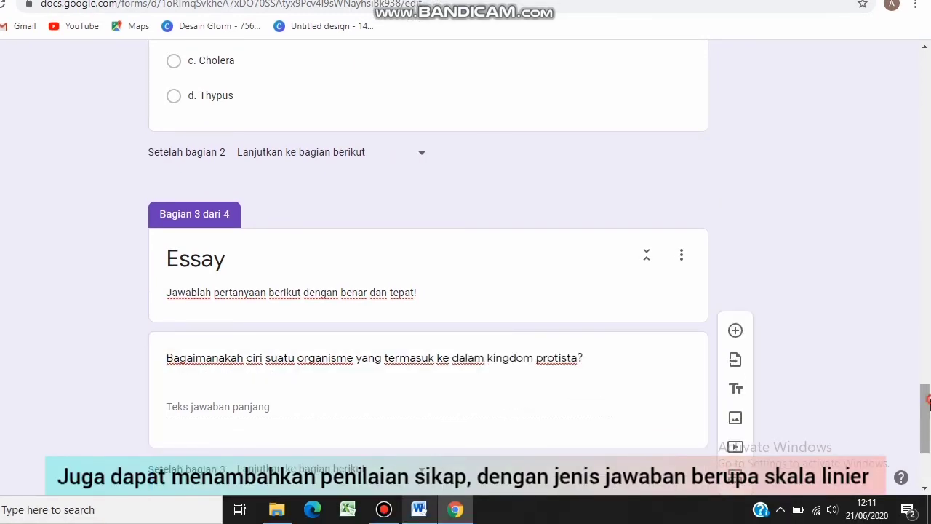
left_click(268, 388)
type("Sel")
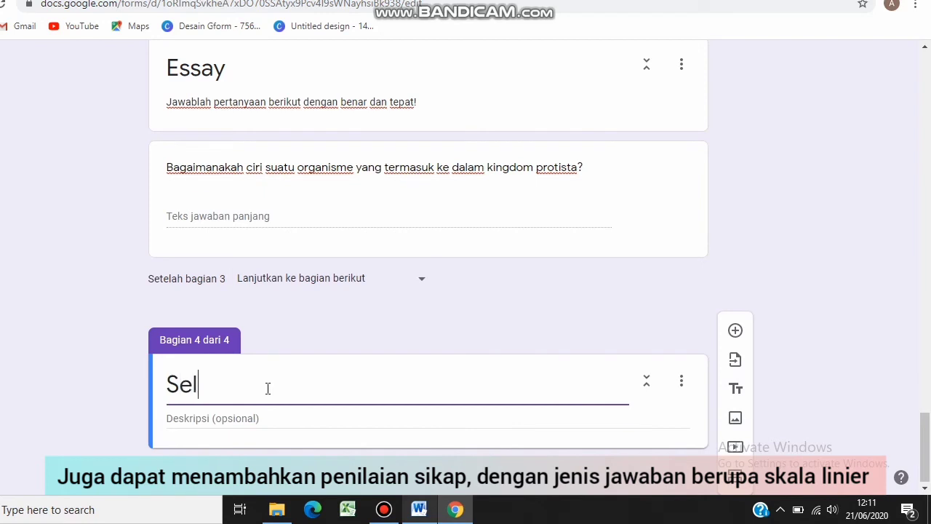
type("f Assesment")
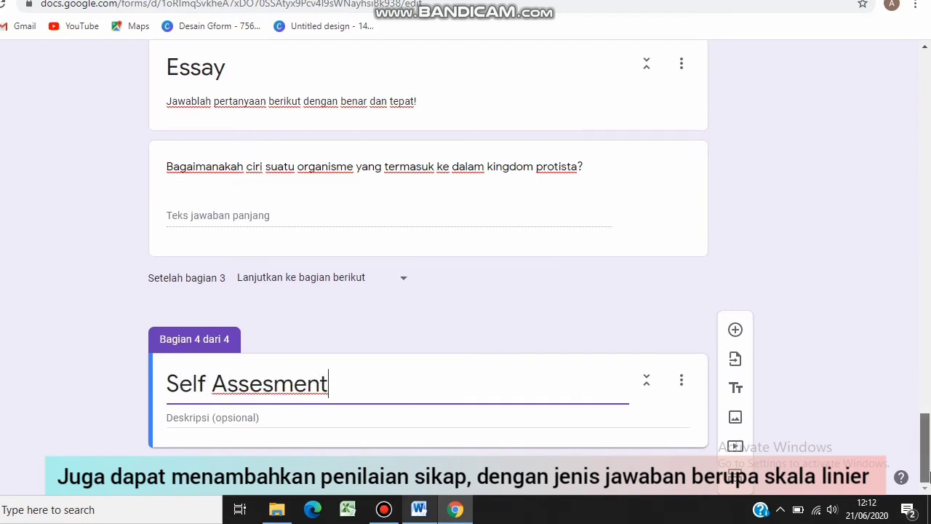
- Add a Skala linier question titled "Saya tidak mencontek ketika mengerjakan quiz" to the Self Assesment section
left_click(734, 330)
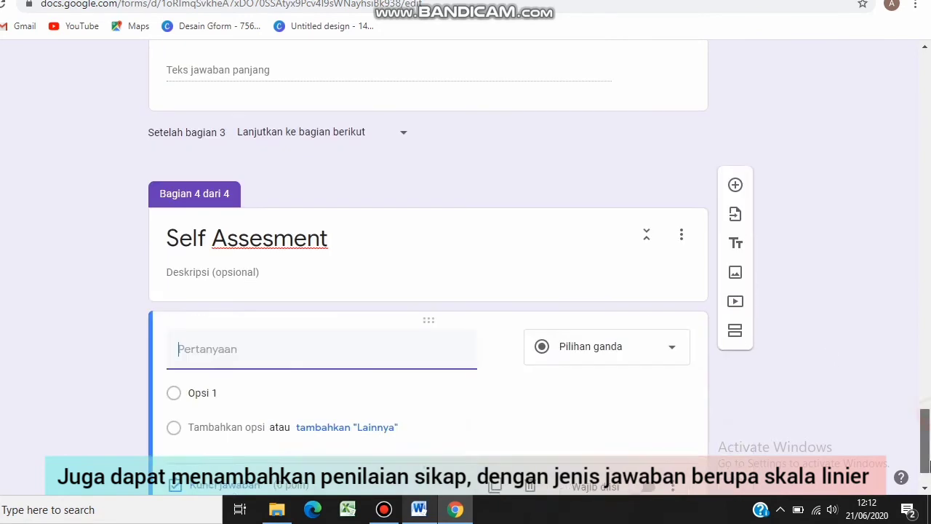
left_click(648, 283)
left_click(578, 327)
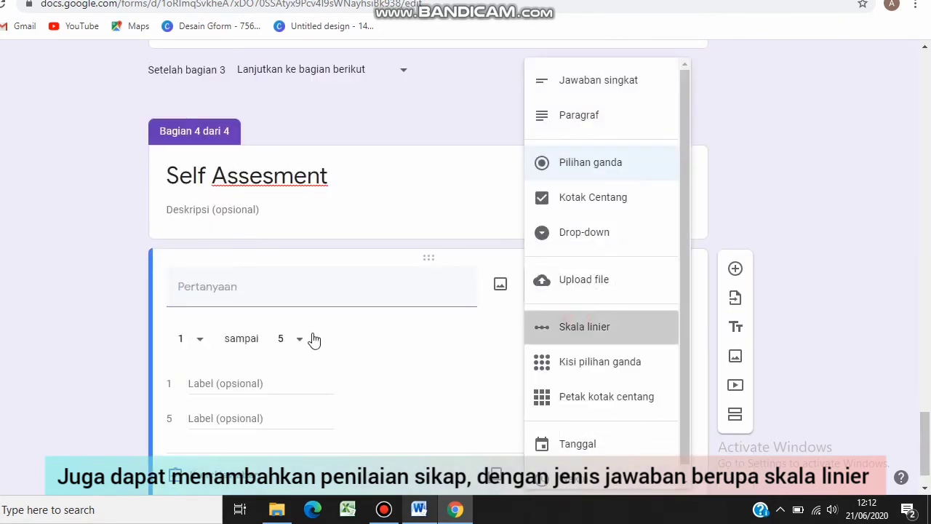
left_click(245, 285)
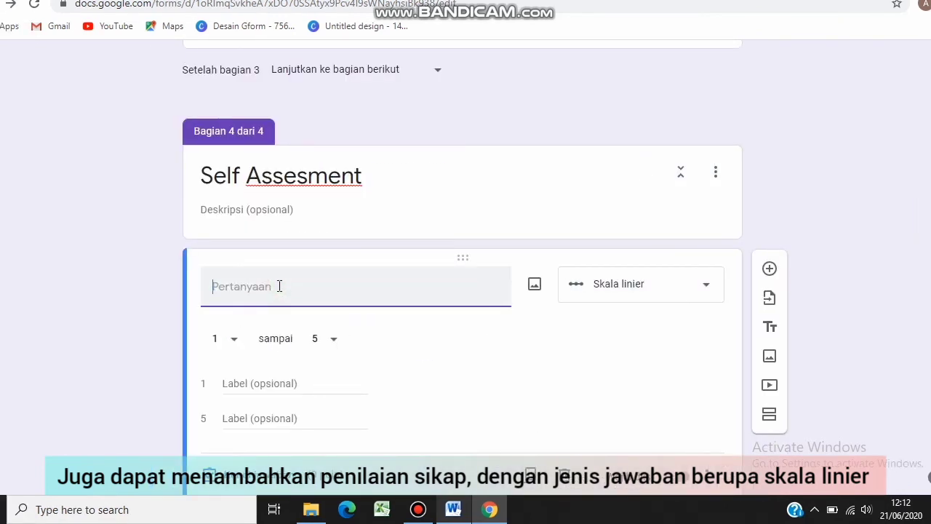
type("S")
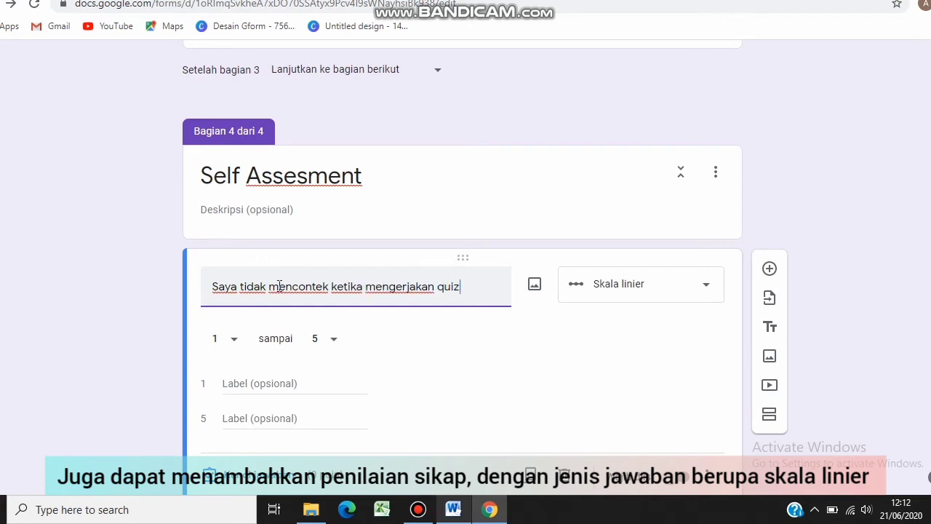
- Label scale value 1 "sangat tidak setuju" and value 5 "sangat setuju", and make the question required
left_click(274, 388)
type("sangat tidak setuju")
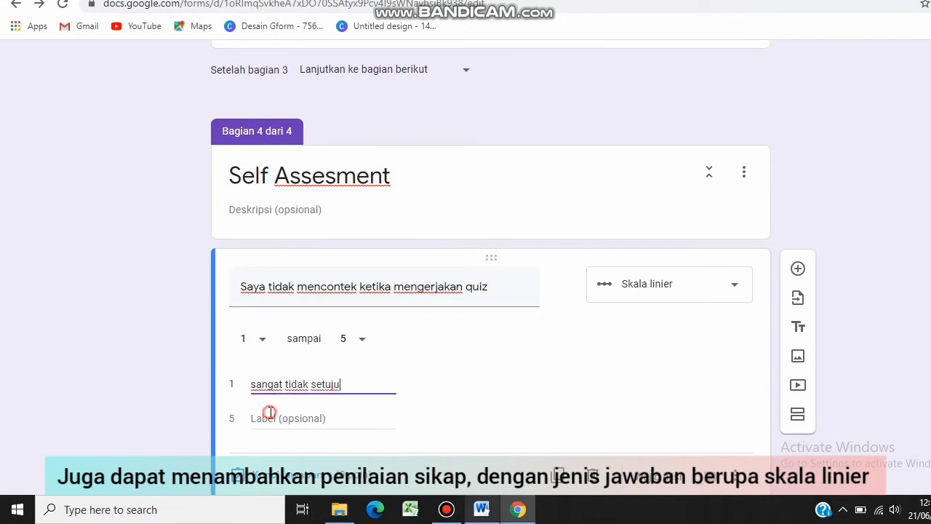
left_click(271, 419)
type("sangat setuju")
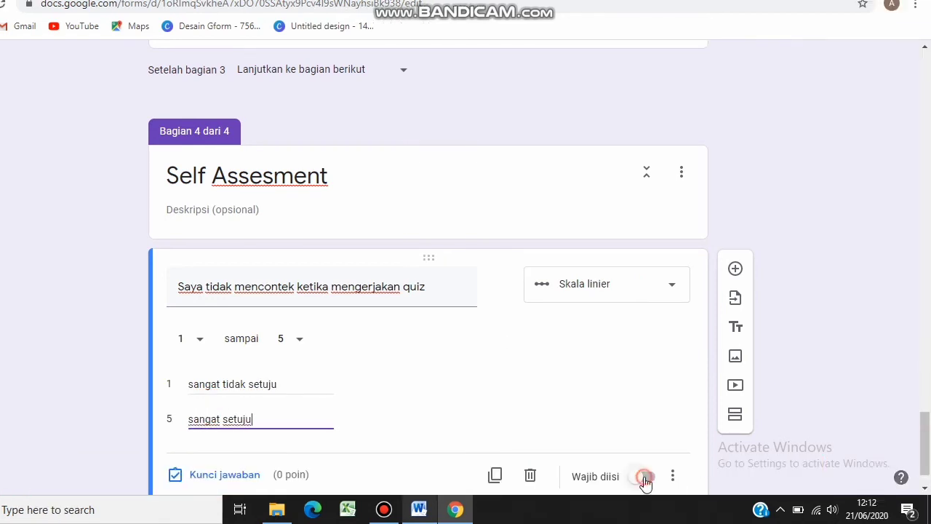
left_click(707, 477)
- Add a question titled "Lampirkan bukti pengerjaan quiz!" with the answer type Upload file, allowing respondents to upload to Drive
scroll(928, 455, "down", 1)
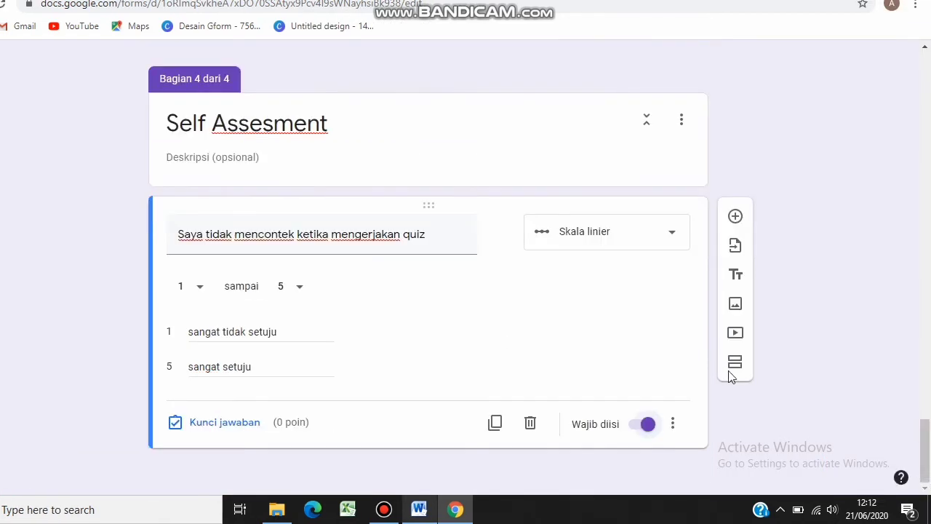
left_click(735, 216)
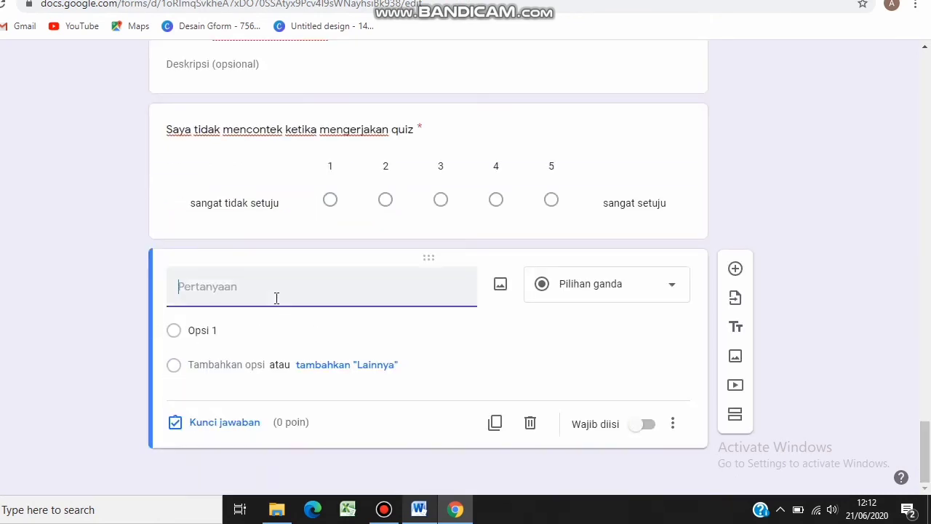
type("Lampirkan bukti pengerjaan")
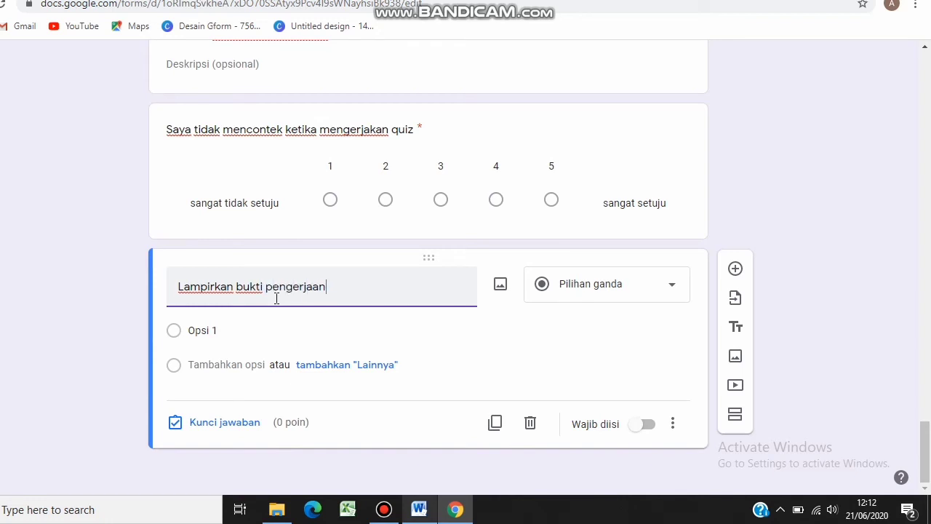
type(" kuiz!")
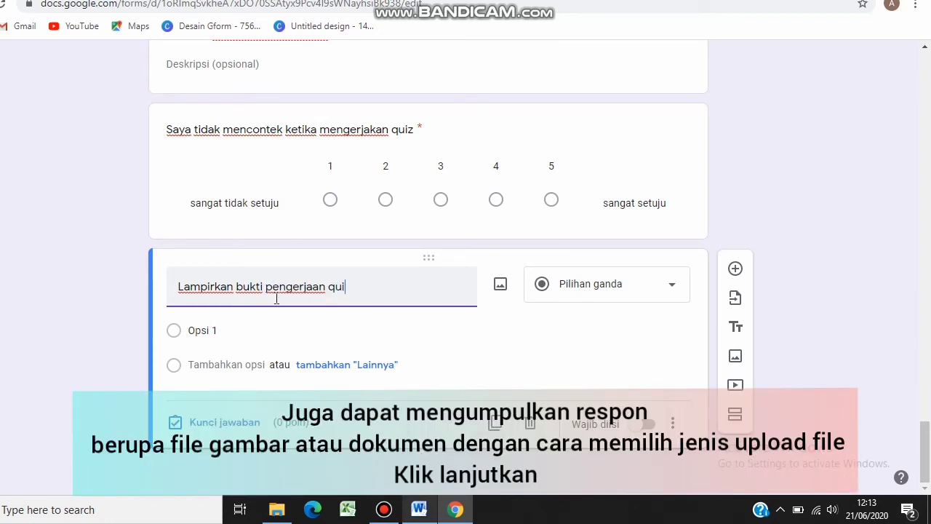
left_click(572, 294)
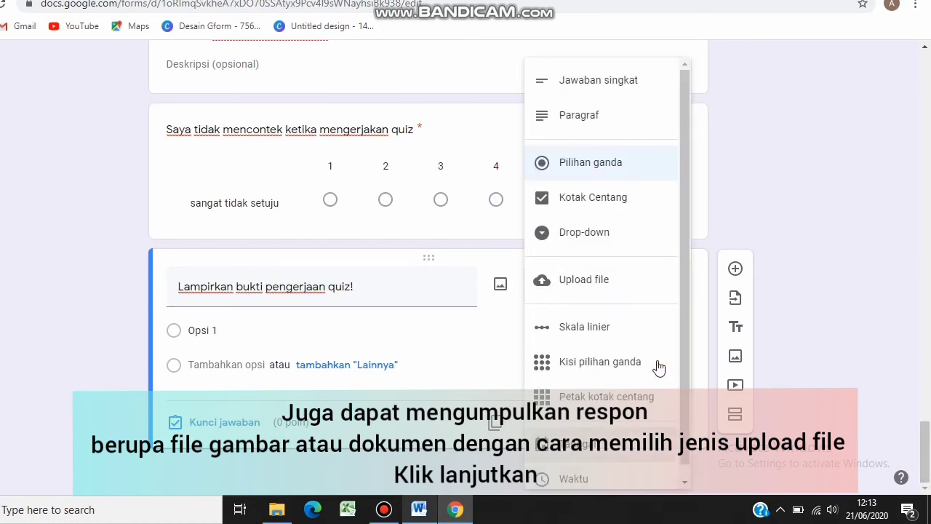
left_click(602, 288)
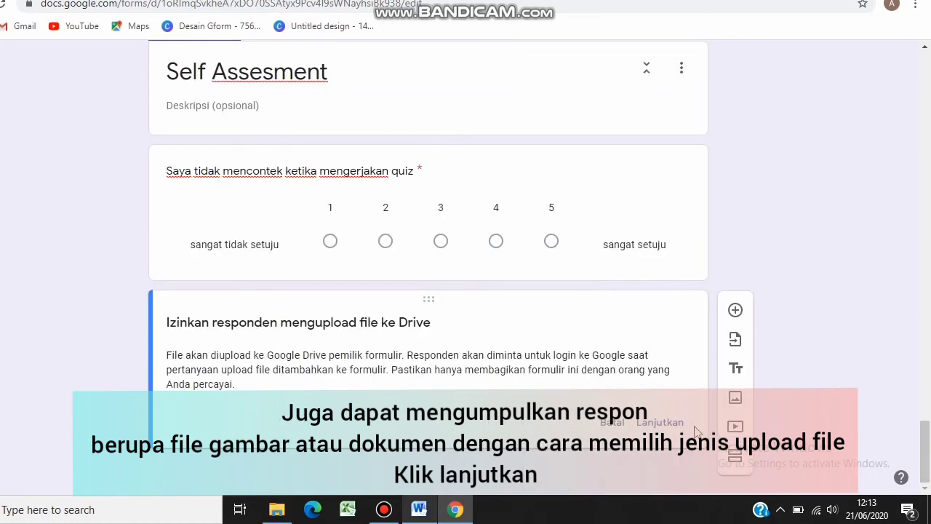
left_click(667, 425)
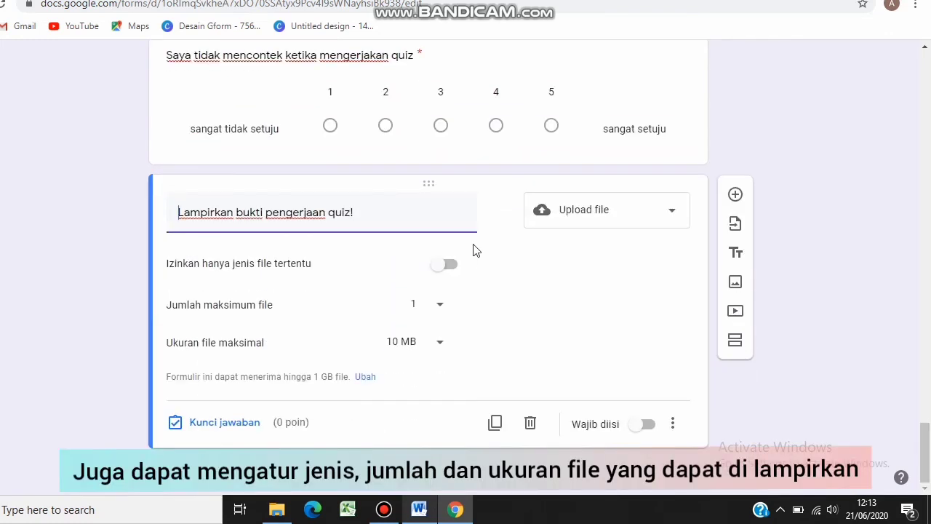
- Restrict the upload question to specific file types, allowing Dokumen, PDF and the first Gambar option
left_click(443, 268)
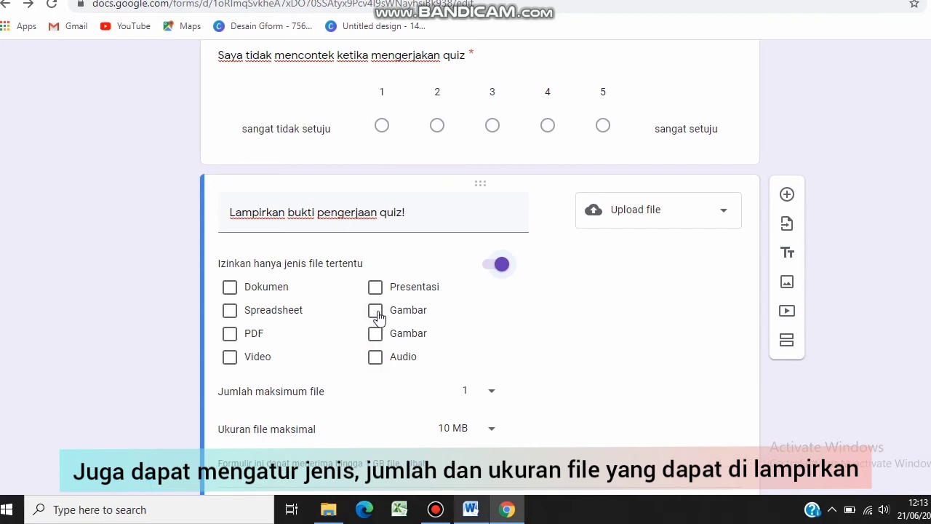
left_click(375, 311)
left_click(230, 287)
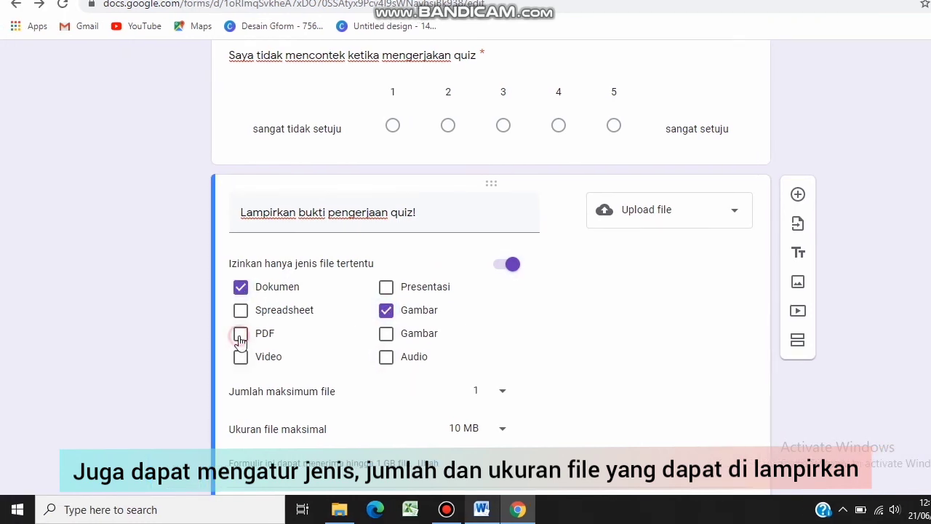
left_click(241, 334)
scroll(285, 211, "down", 1)
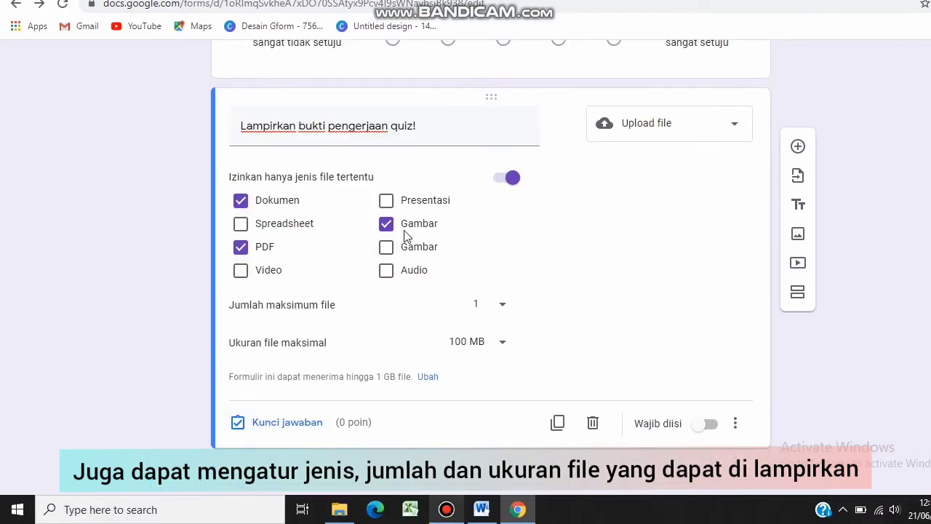
scroll(659, 374, "up", 1)
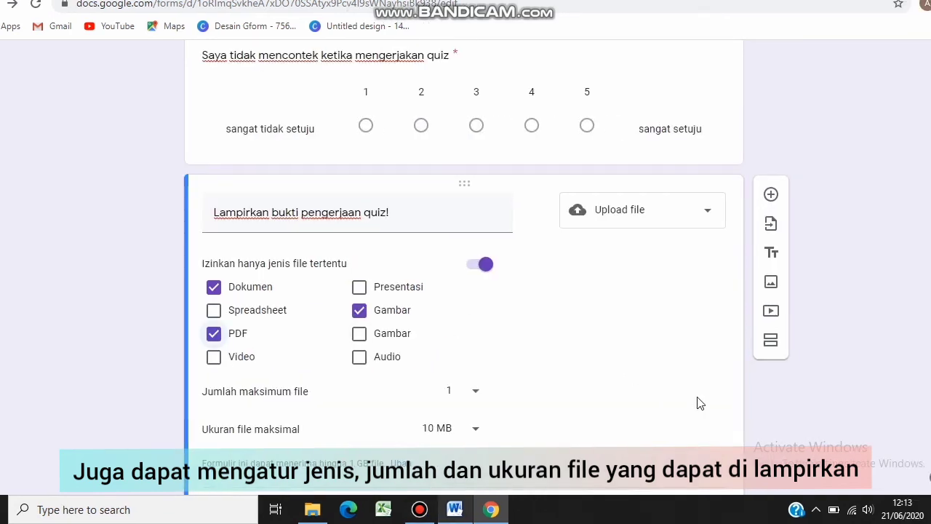
- Try a maximum of 5 files for the upload question and return the limit to 1
scroll(454, 332, "down", 1)
left_click(446, 311)
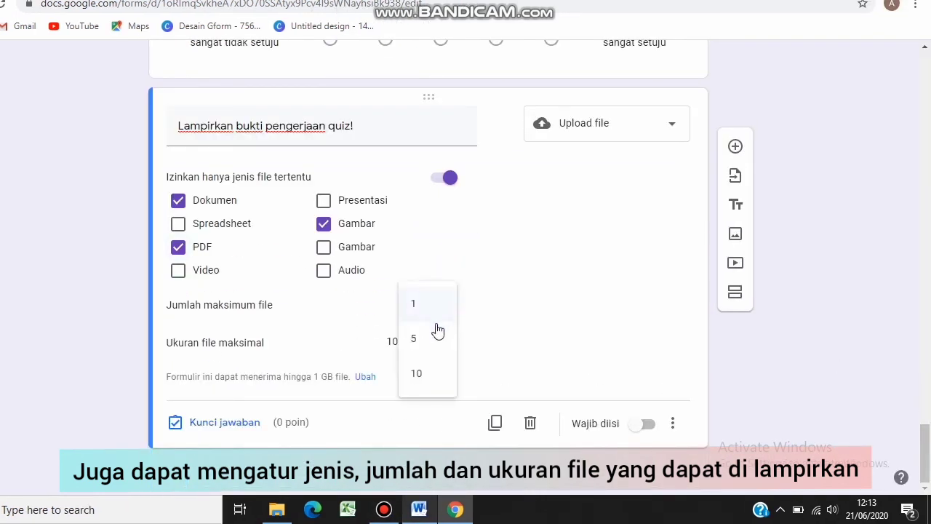
left_click(435, 333)
left_click(436, 312)
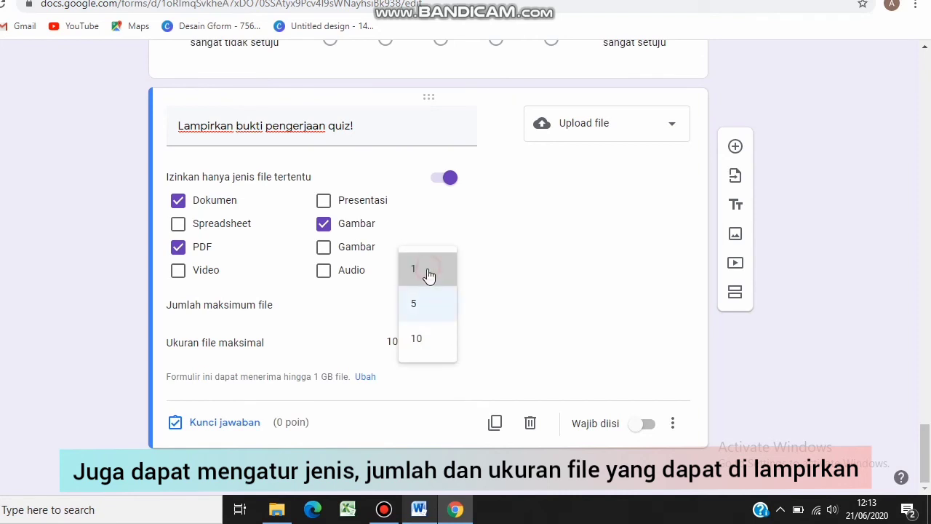
left_click(427, 271)
- Set the upload question's maximum file size to 100 MB
left_click(442, 345)
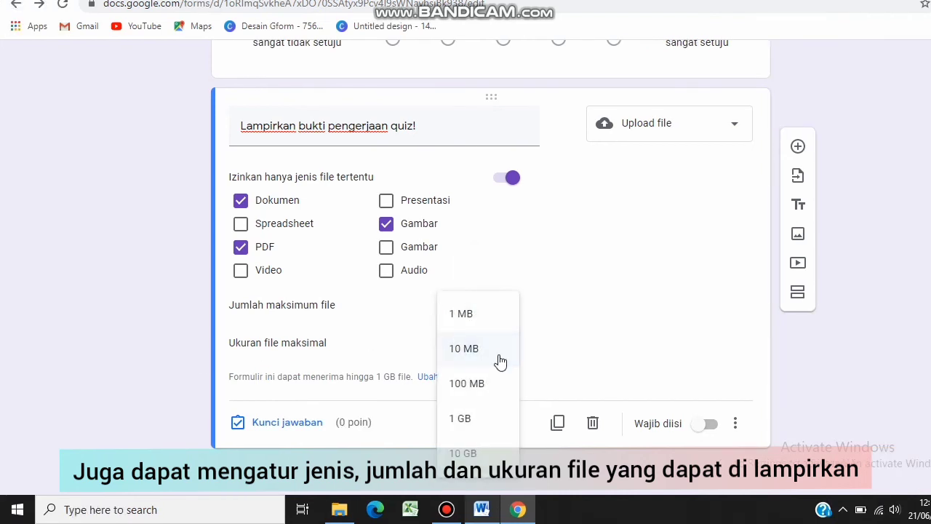
left_click(488, 356)
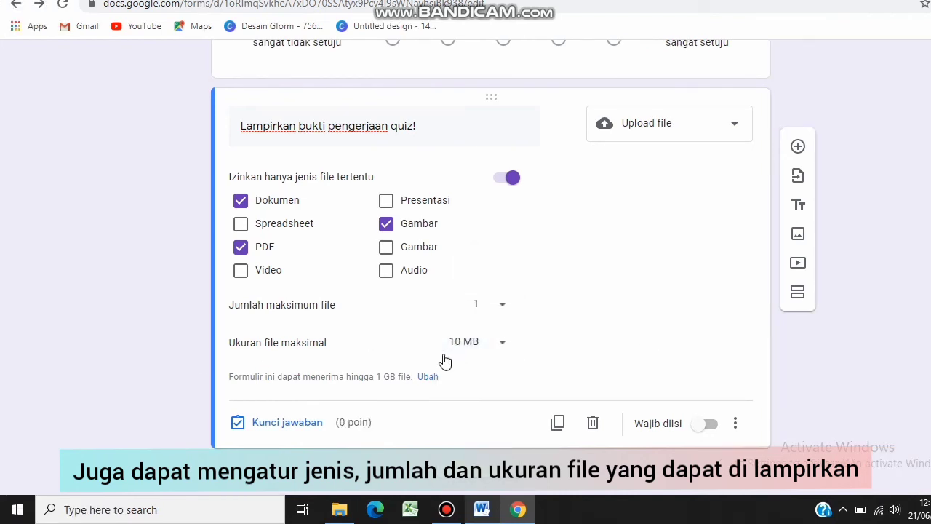
left_click(494, 344)
left_click(474, 383)
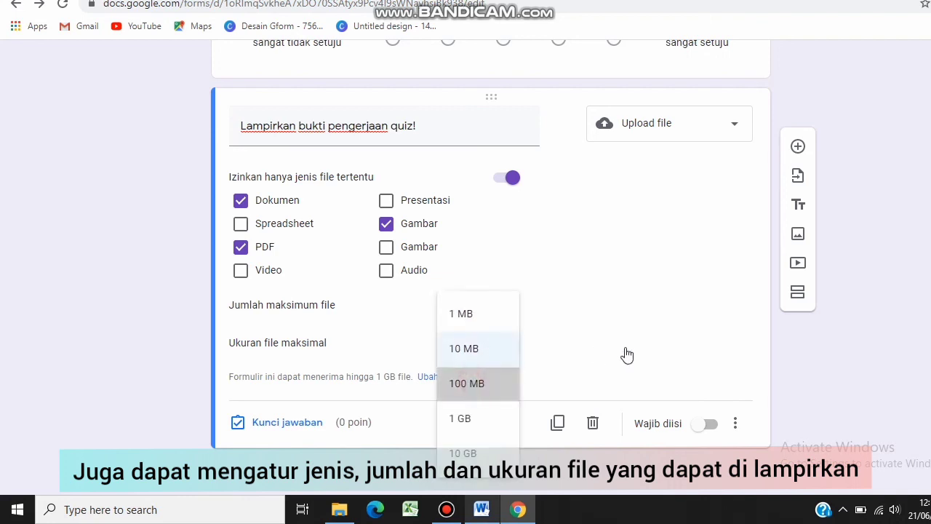
- Allow the second Gambar file type as well and set the upload question's maximum file size to 1 GB
left_click(386, 246)
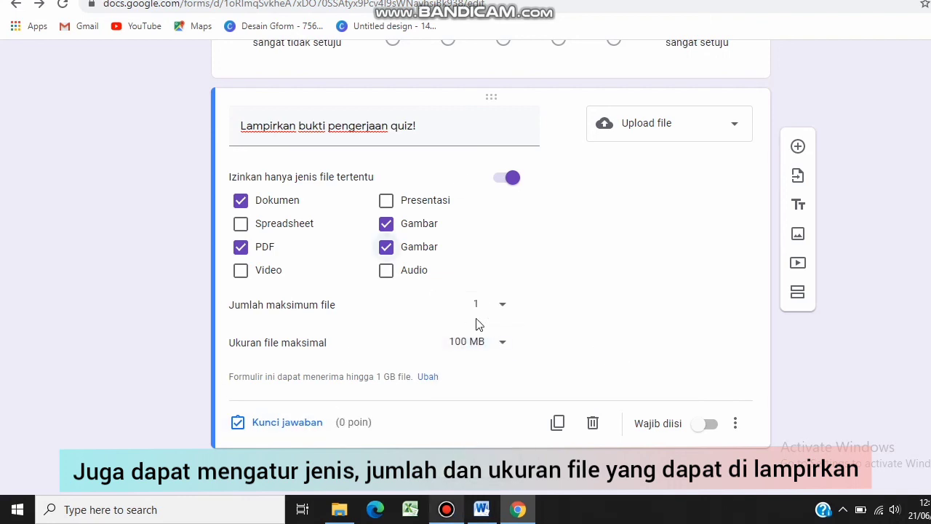
left_click(502, 353)
left_click(482, 414)
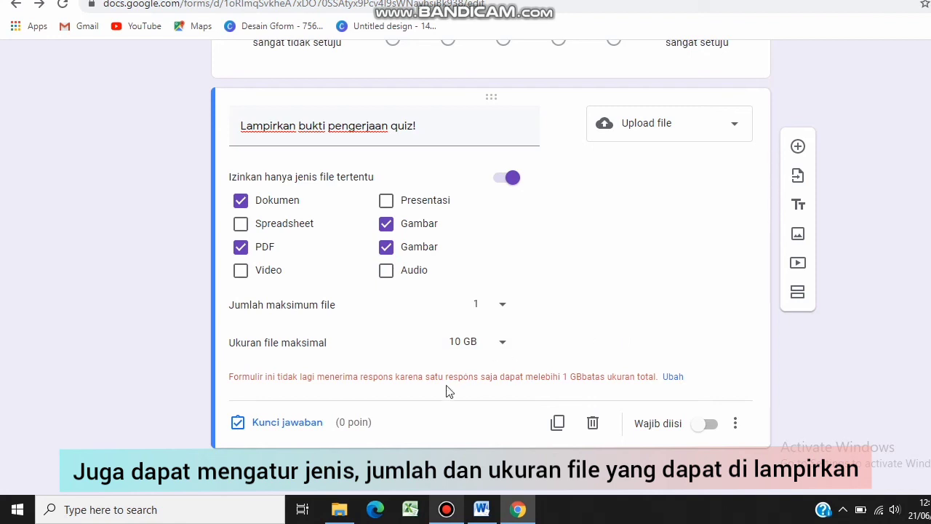
left_click(499, 352)
left_click(473, 305)
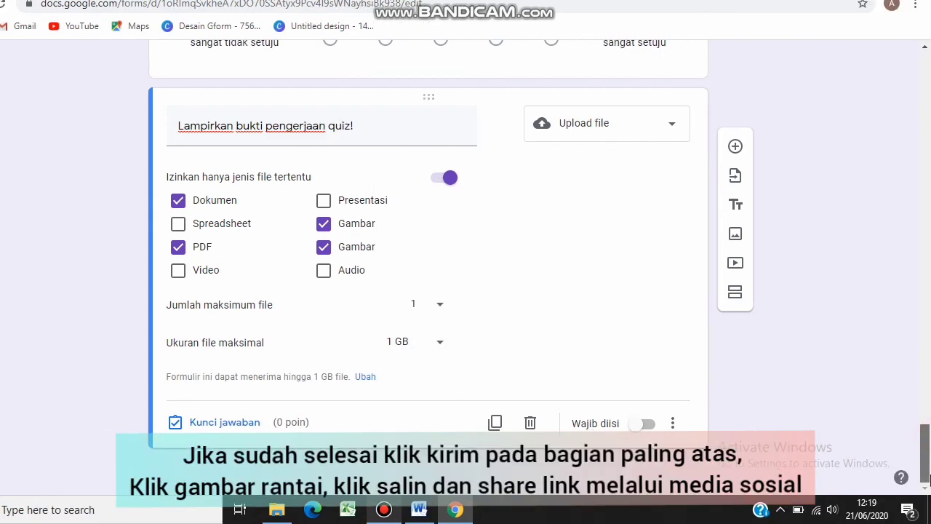
- Copy the form's shortened sharing link and close the Kirim formulir dialog
left_click_drag(924, 454, 924, 76)
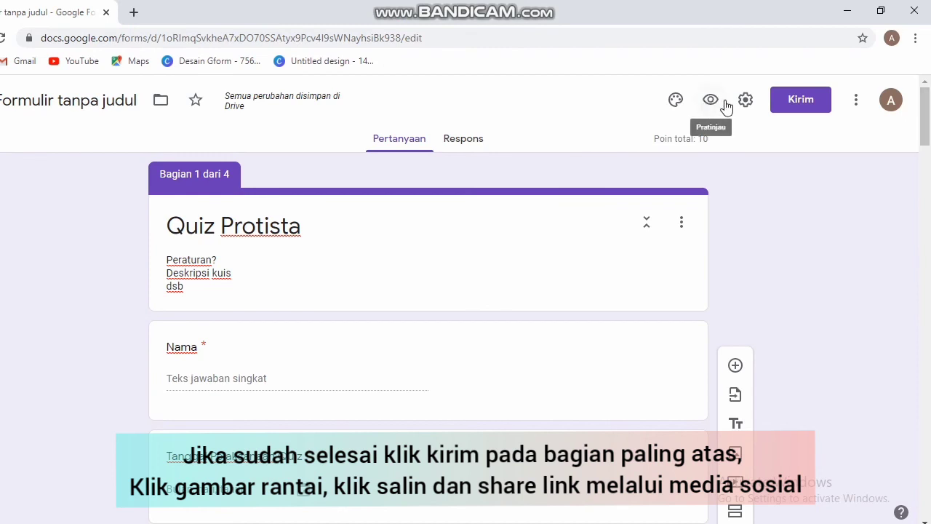
left_click(775, 103)
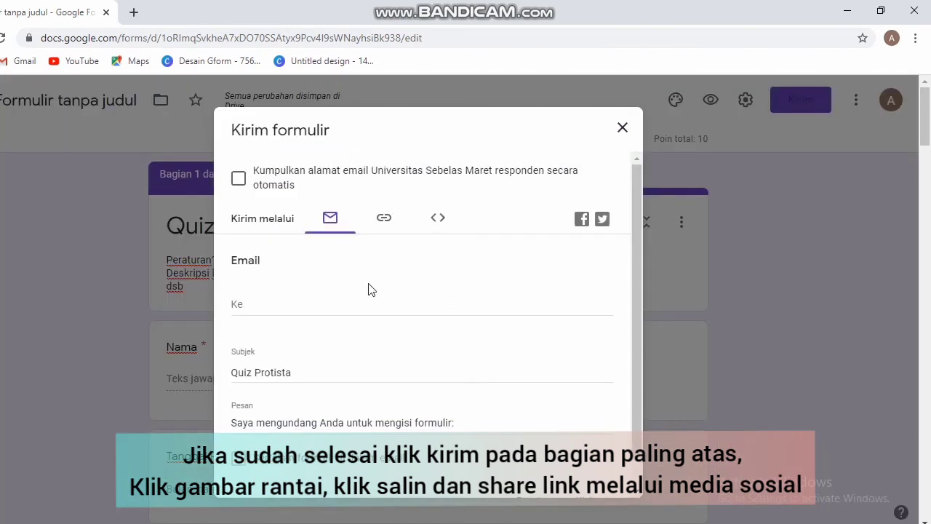
left_click(386, 222)
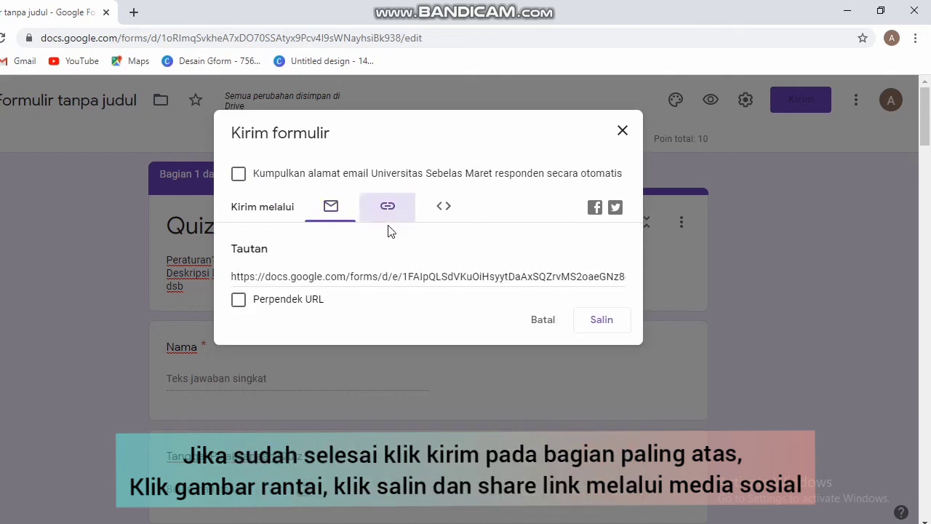
left_click(238, 299)
left_click(601, 320)
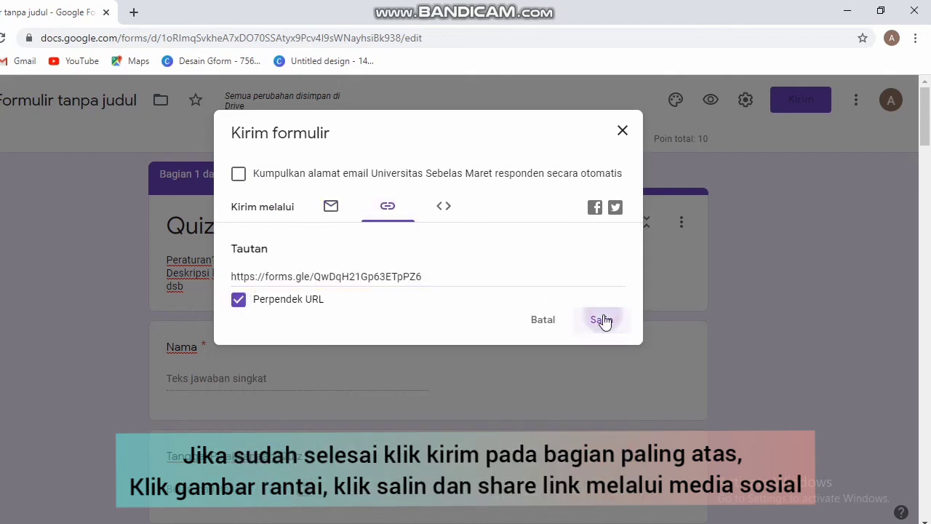
left_click(622, 131)
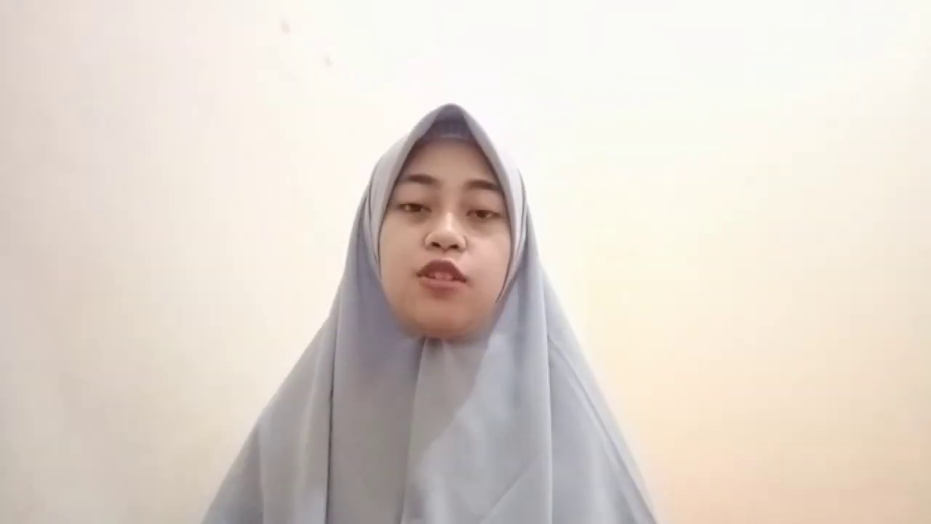